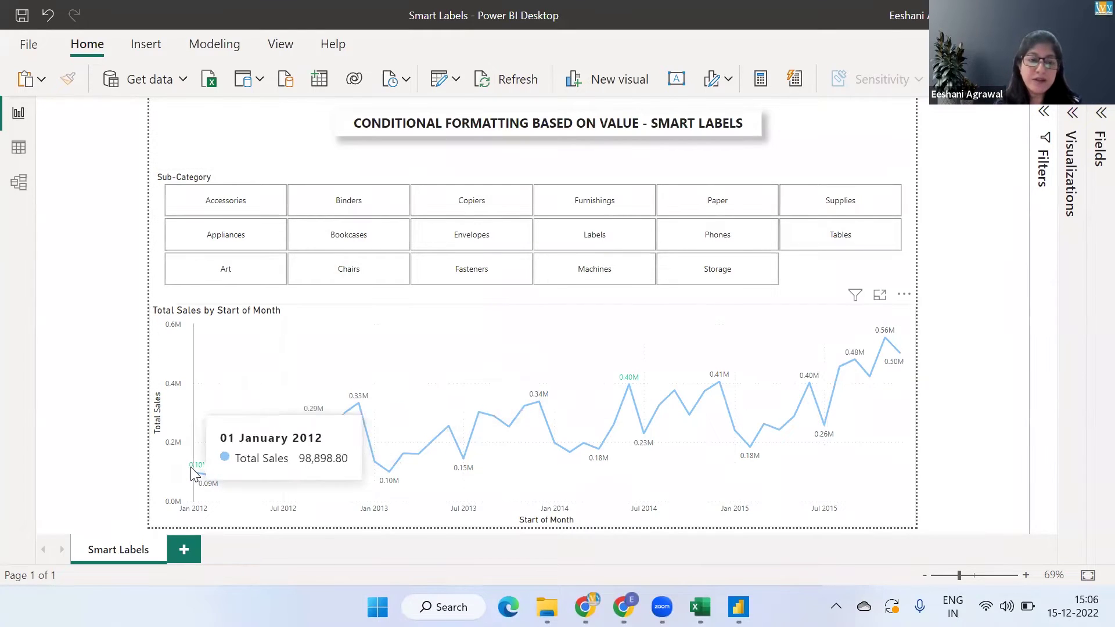
# Filter the Total Sales chart to the Bookcases sub-category and inspect its colored data labels.
pyautogui.click(364, 242)
pyautogui.click(364, 243)
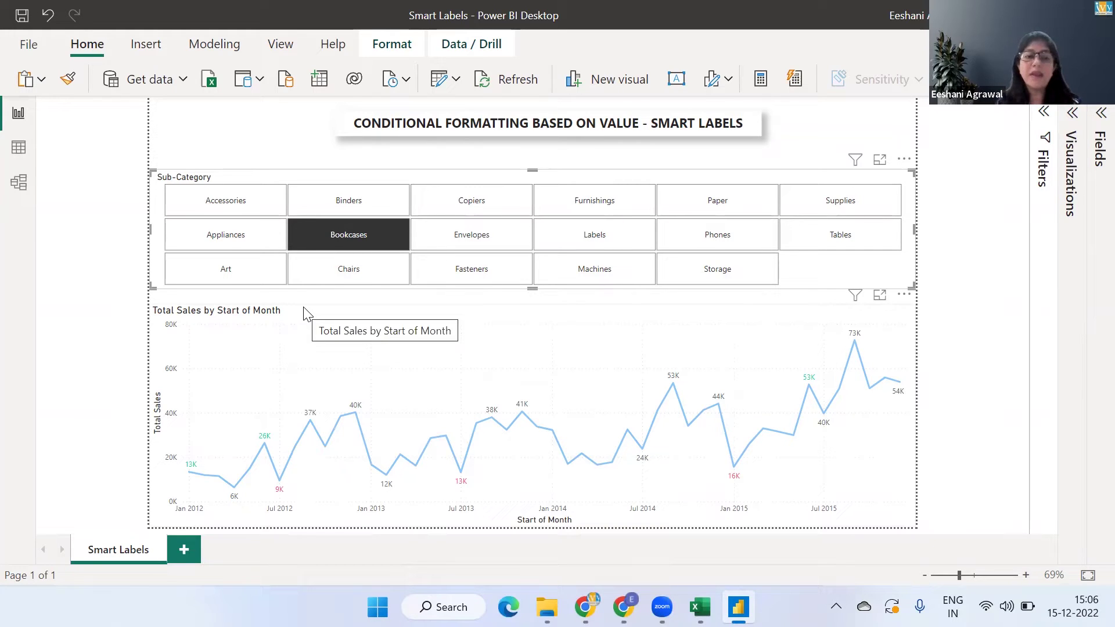
pyautogui.moveTo(266, 444)
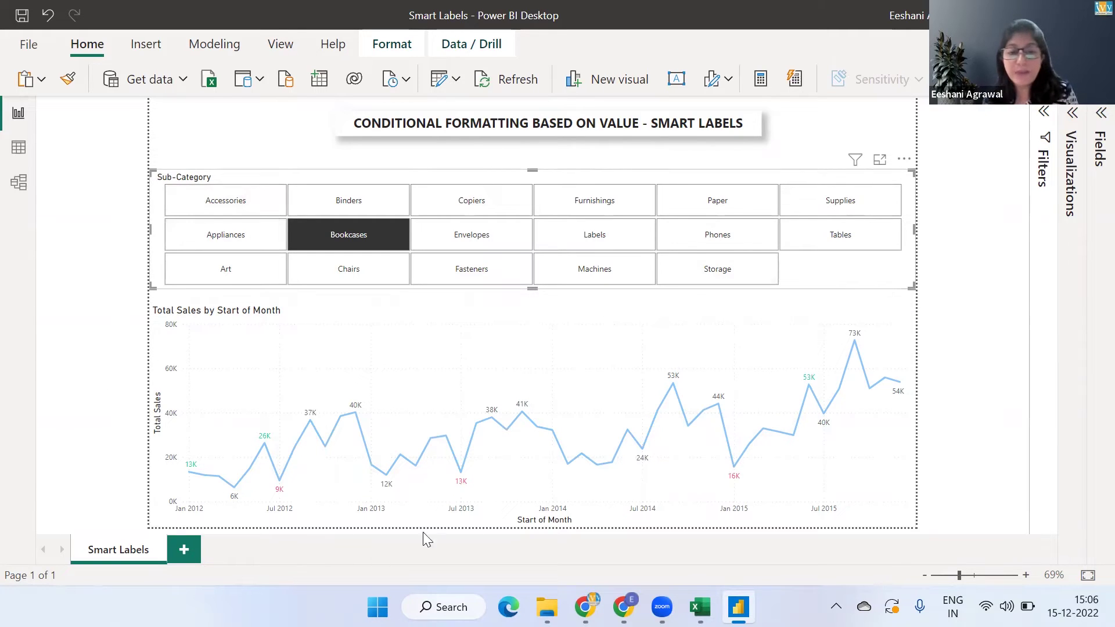
# Add a new report page and expand the Global Superstore orders table to list its fields.
pyautogui.click(189, 550)
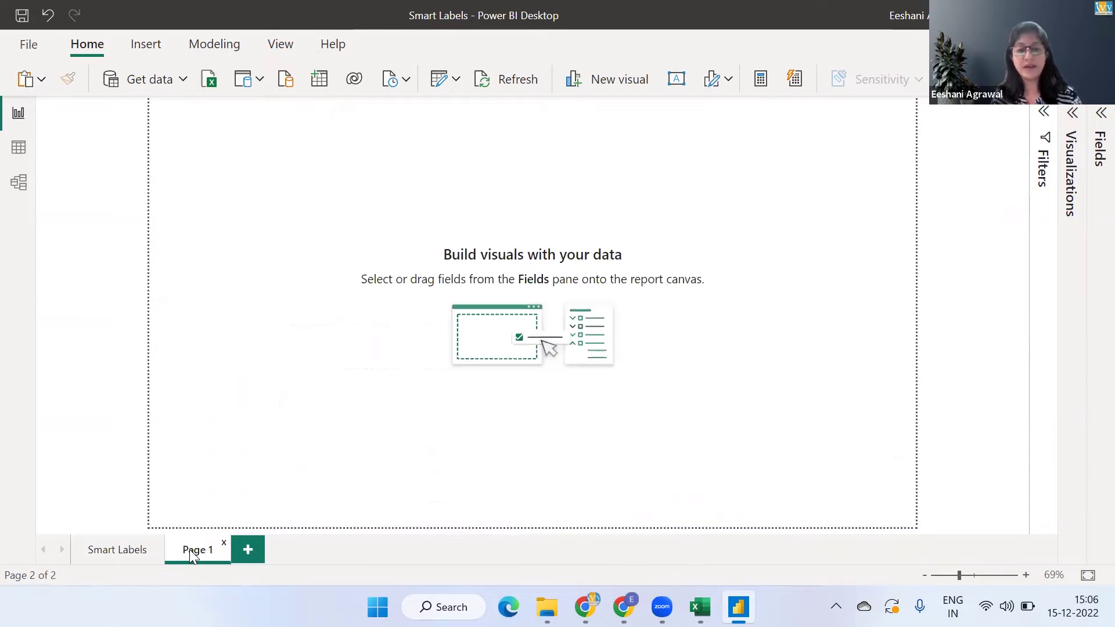
pyautogui.click(1094, 125)
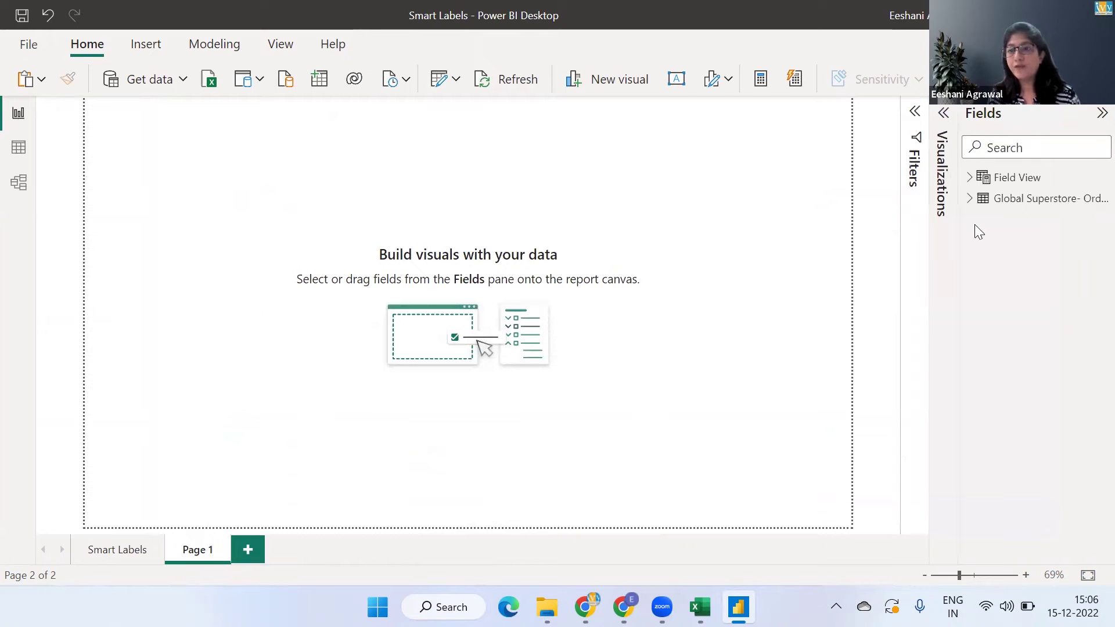
pyautogui.click(1022, 198)
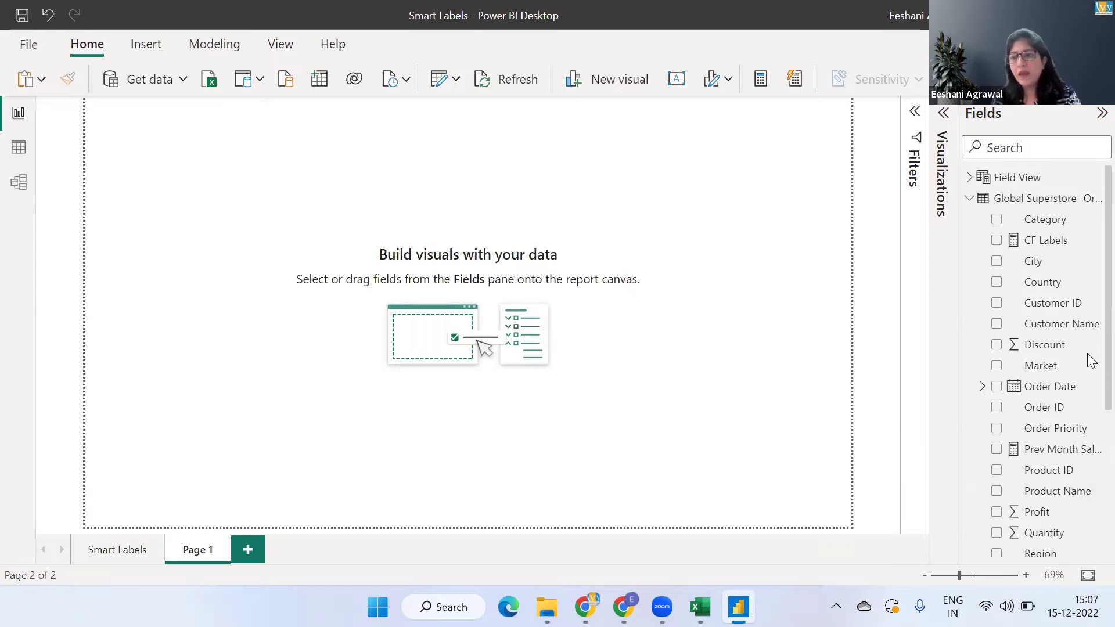
# Review the formulas of the Total Sales measure, the Start of Month column and the Prev Month Sales measure.
pyautogui.scroll(-4, 1087, 360)
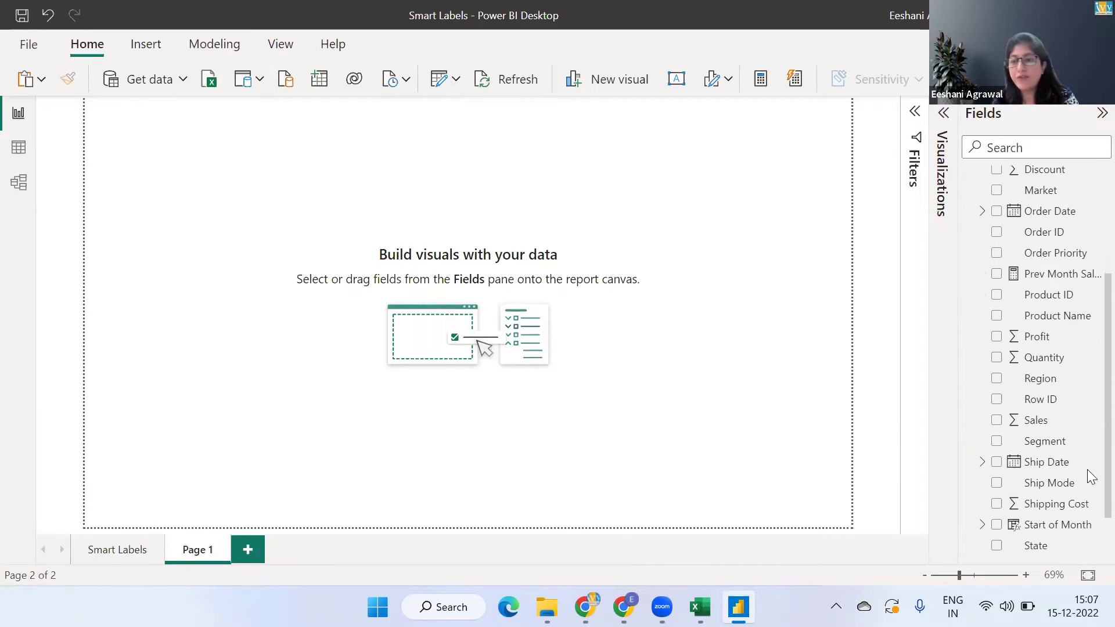
pyautogui.scroll(-1, 1090, 514)
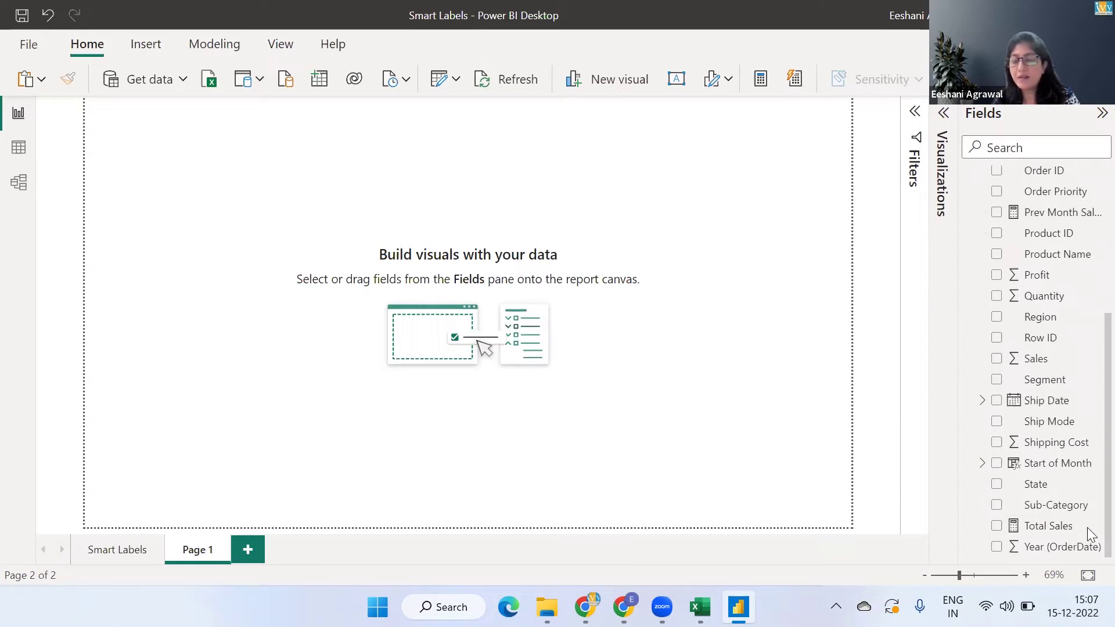
pyautogui.click(1048, 526)
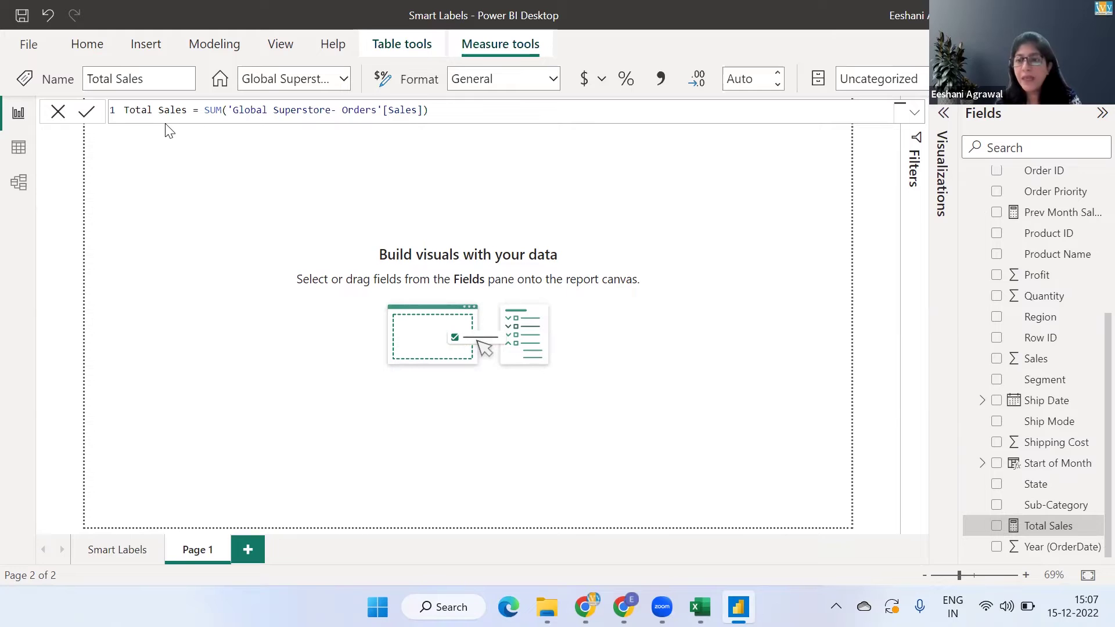
pyautogui.click(1040, 471)
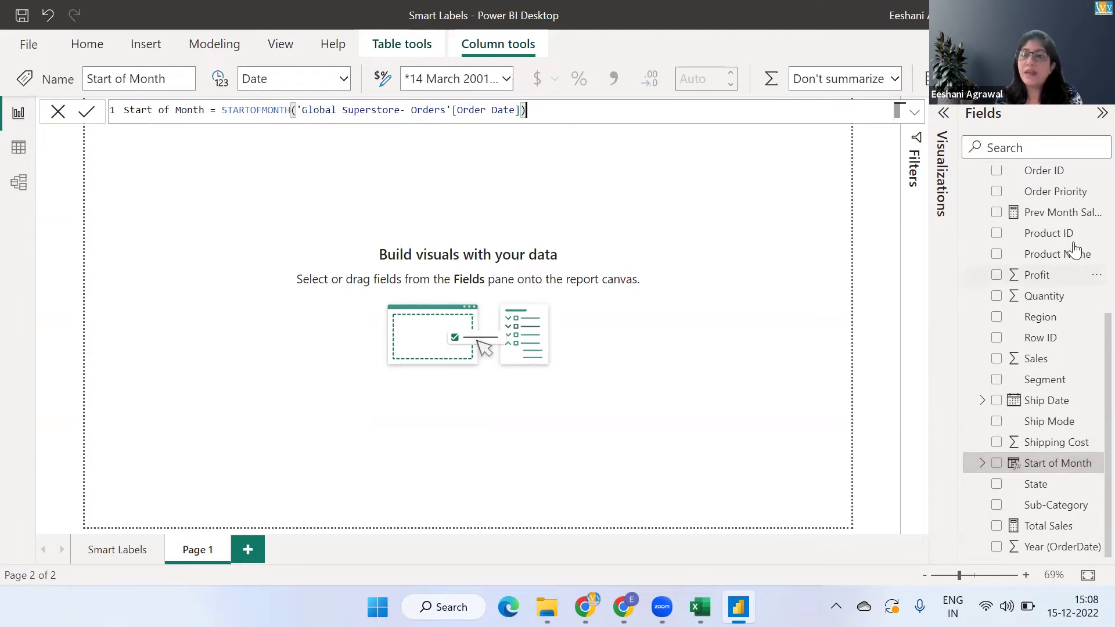
pyautogui.click(1041, 212)
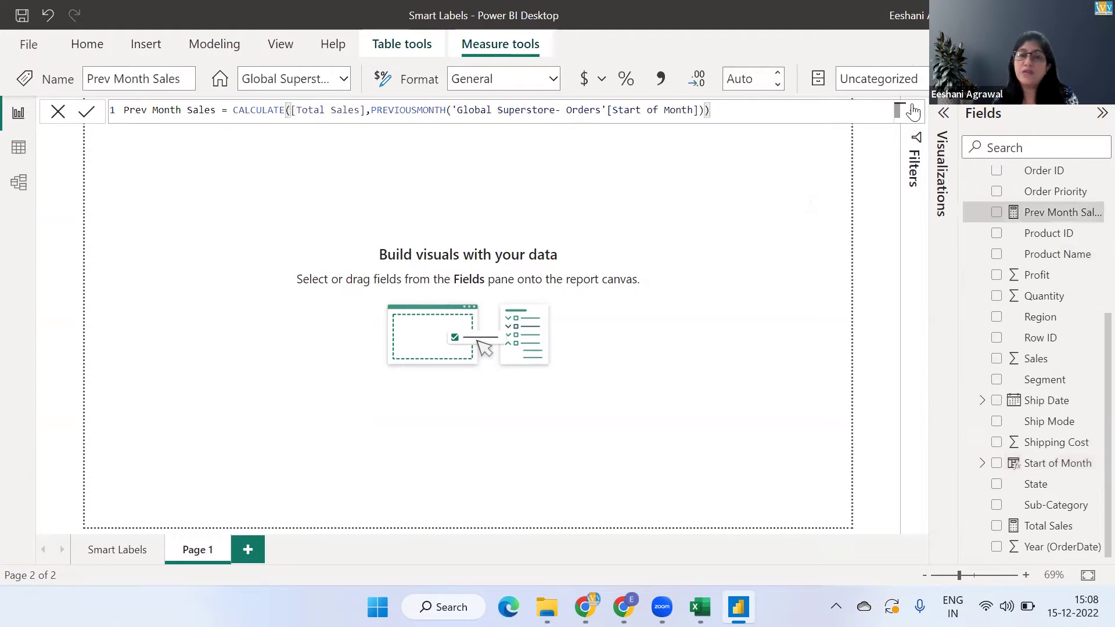
pyautogui.click(914, 112)
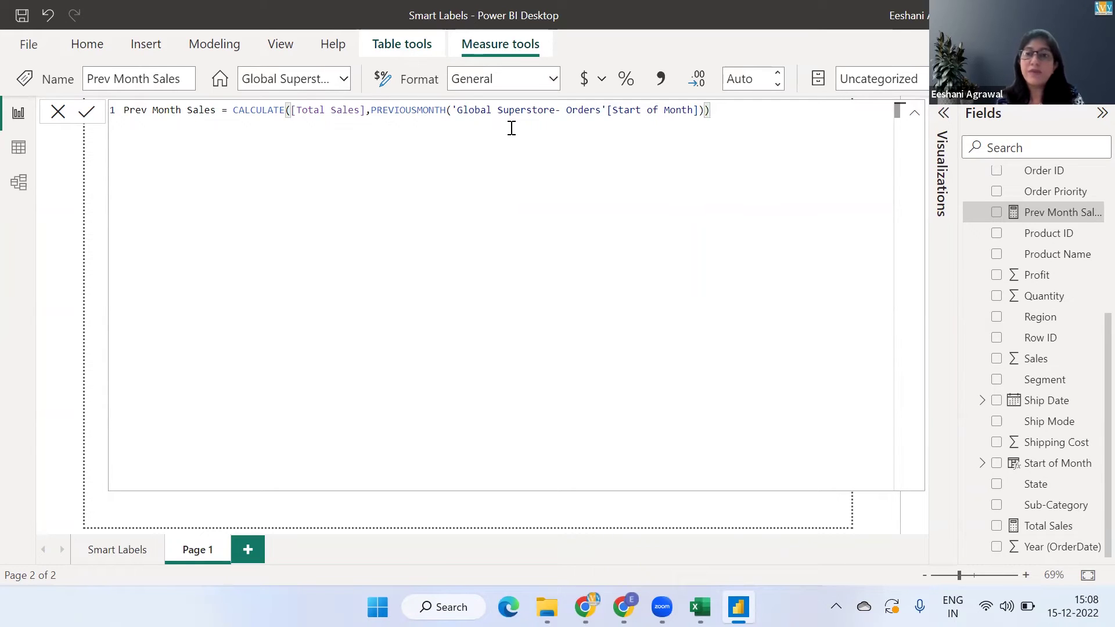
pyautogui.click(914, 116)
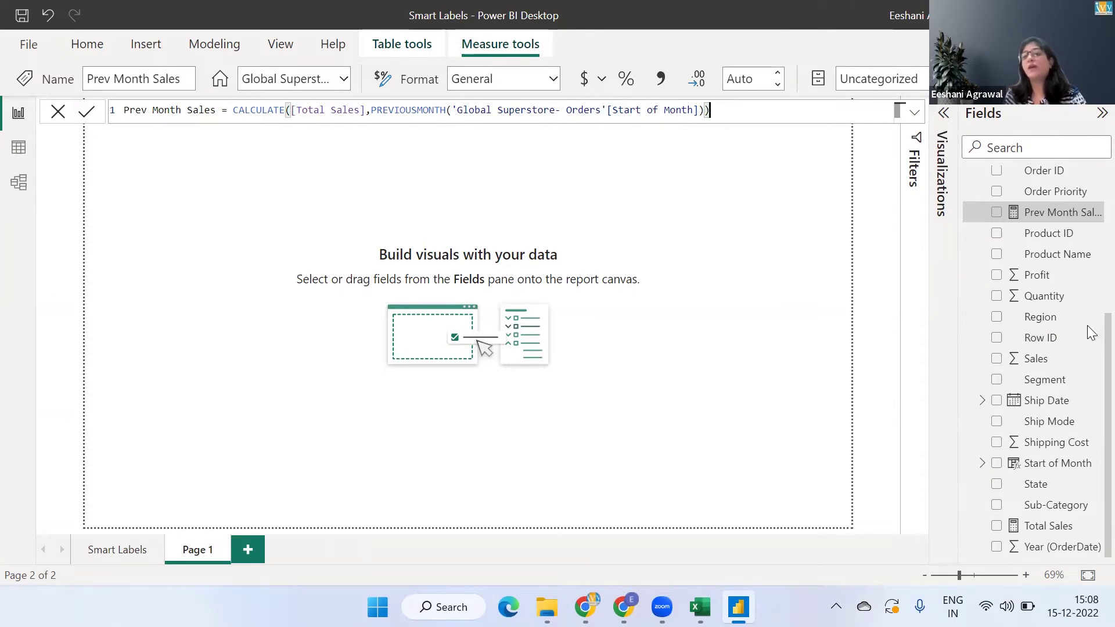
# Bring up the formula of the CF Labels measure and go back to its first line.
pyautogui.scroll(5, 1090, 249)
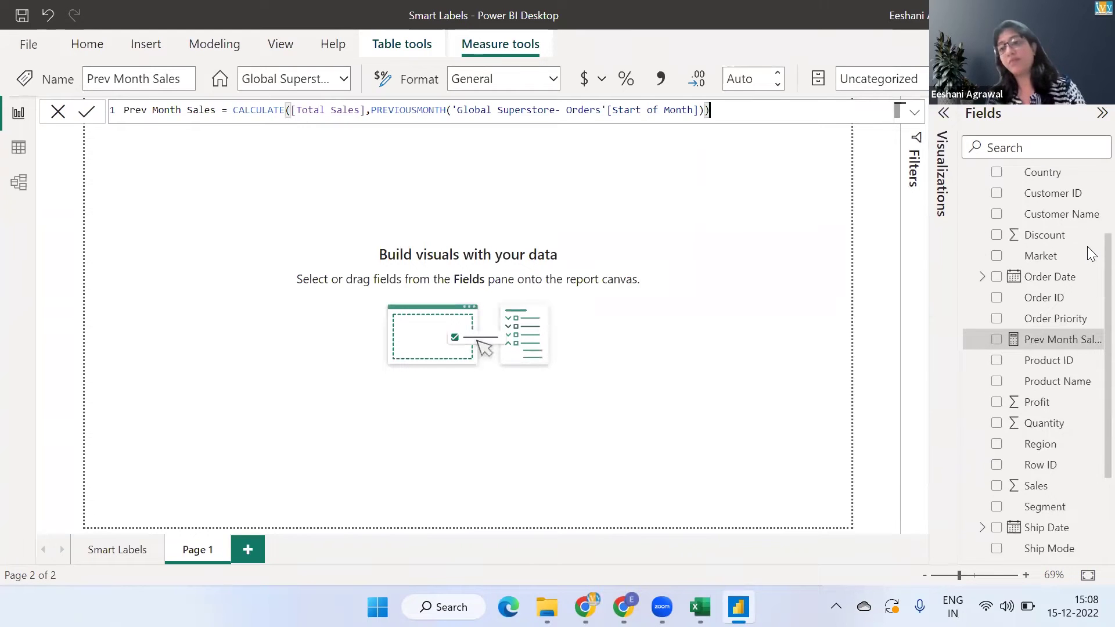
pyautogui.scroll(3, 1090, 216)
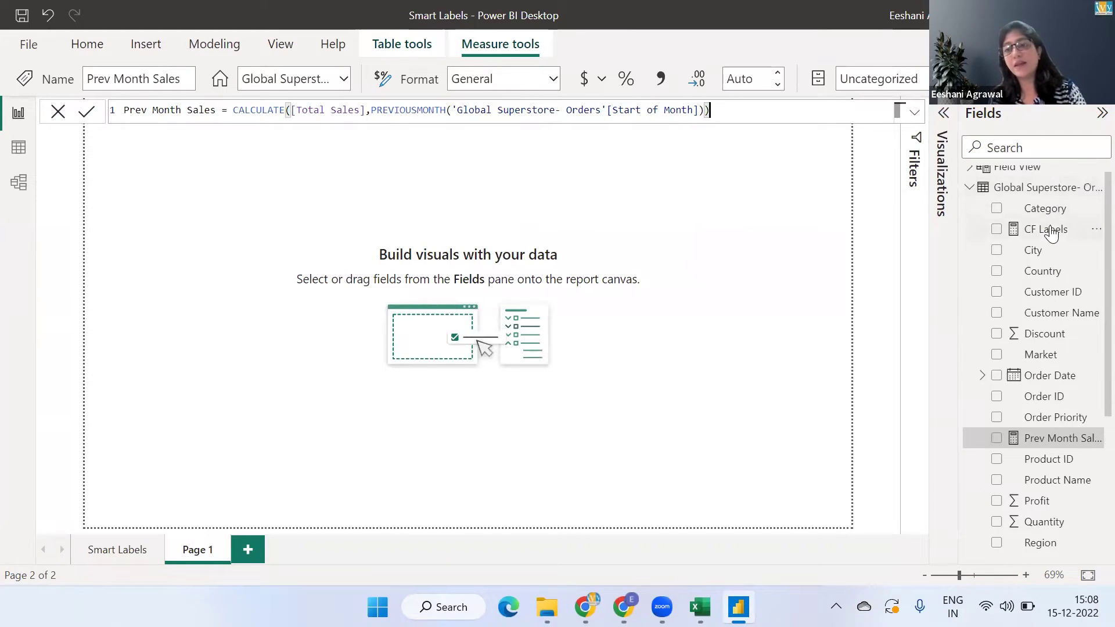
pyautogui.click(1048, 230)
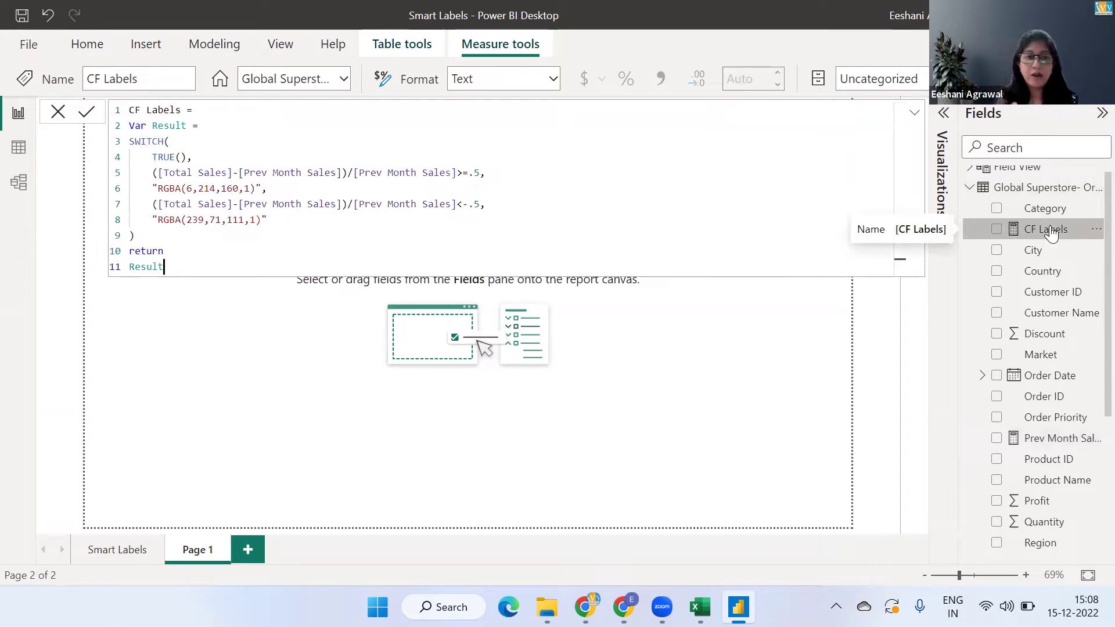
pyautogui.press('Up')
pyautogui.press('Up')
pyautogui.press('Up')
pyautogui.press('Up')
pyautogui.press('Up')
pyautogui.press('Up')
pyautogui.press('Up')
pyautogui.press('Up')
pyautogui.press('Up')
pyautogui.press('Up')
pyautogui.press('Up')
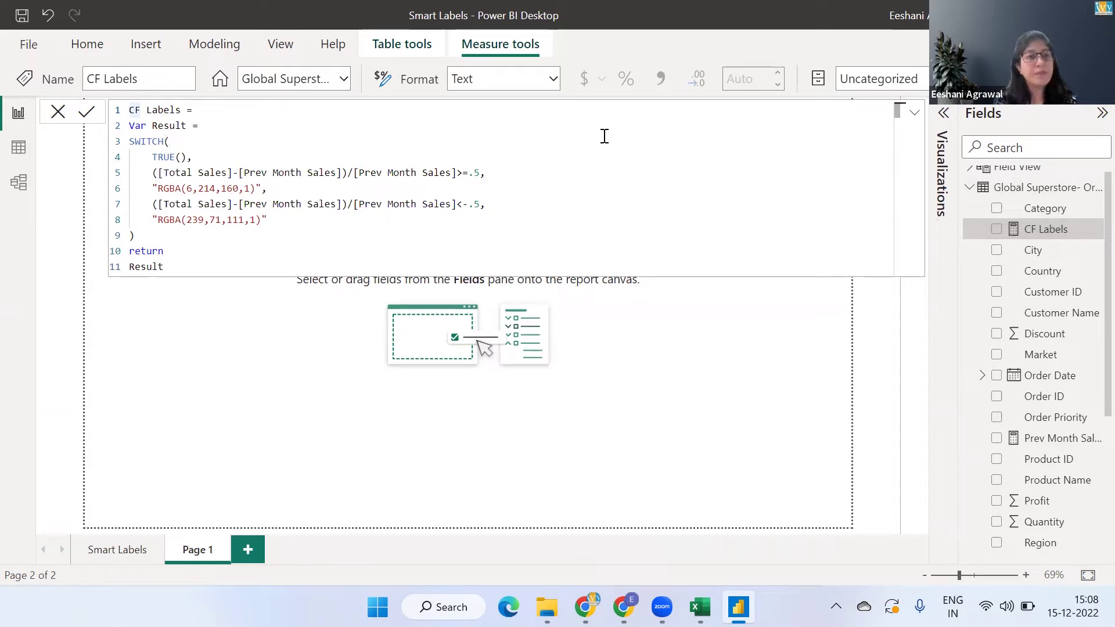
# Examine the measure name, the Result variable and the SWITCH function in the CF Labels formula.
pyautogui.press('Right')
pyautogui.hotkey('shift', 'Right')
pyautogui.hotkey('shift', 'Right')
pyautogui.hotkey('shift', 'Right')
pyautogui.hotkey('shift', 'Right')
pyautogui.hotkey('shift', 'Right')
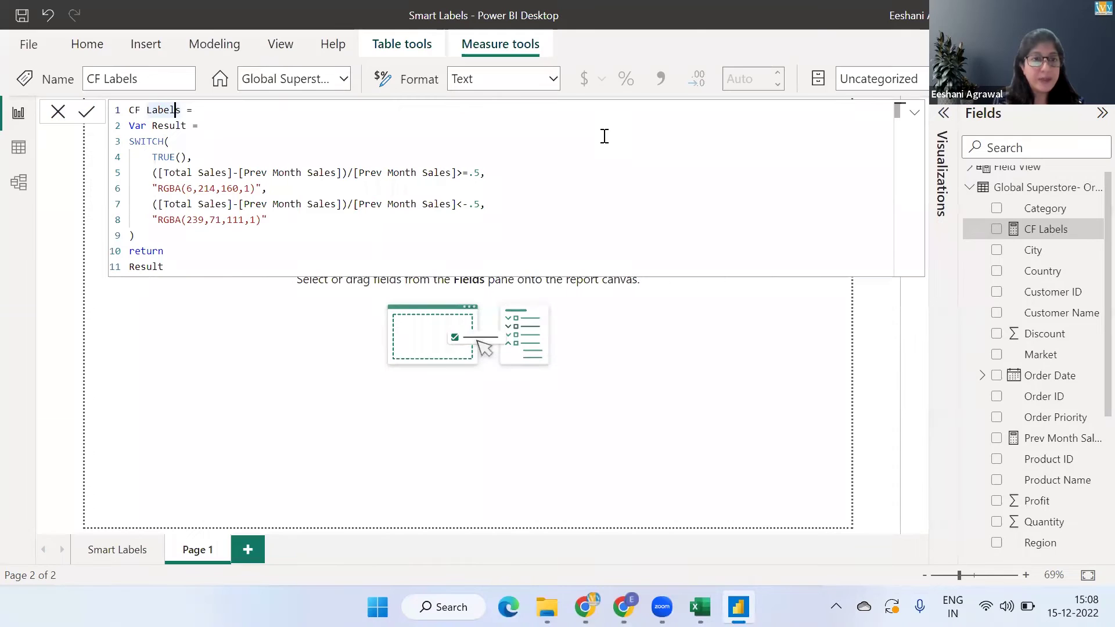
pyautogui.press('Right')
pyautogui.press('Right')
pyautogui.press('Down')
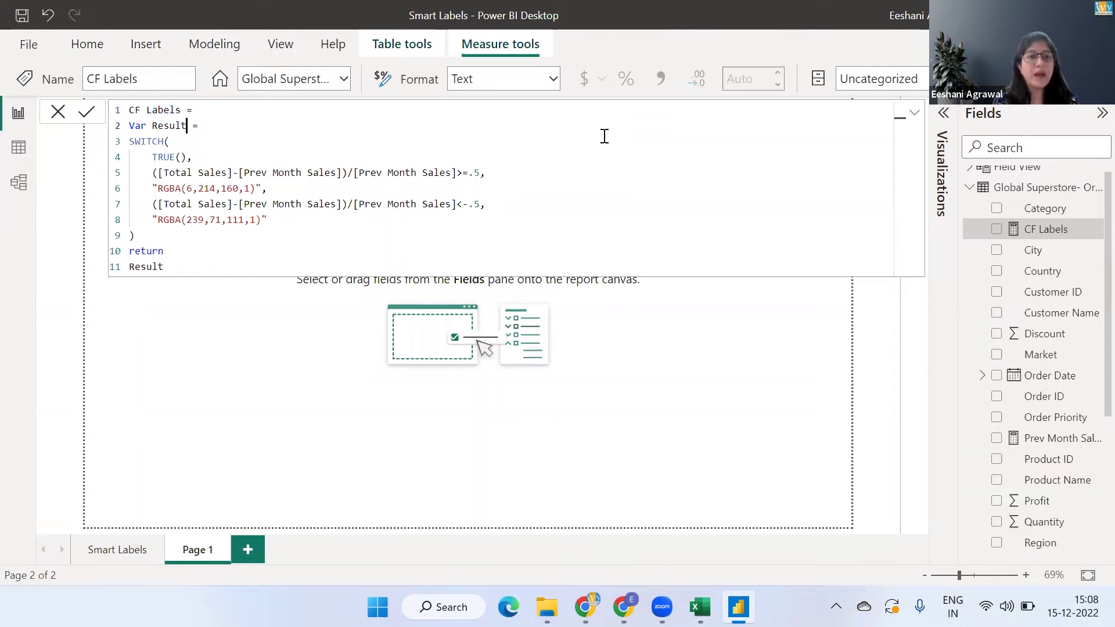
pyautogui.press('Left')
pyautogui.press('Left')
pyautogui.press('Left')
pyautogui.press('Left')
pyautogui.press('Left')
pyautogui.press('Right')
pyautogui.press('Right')
pyautogui.press('Right')
pyautogui.press('Right')
pyautogui.press('Right')
pyautogui.press('Right')
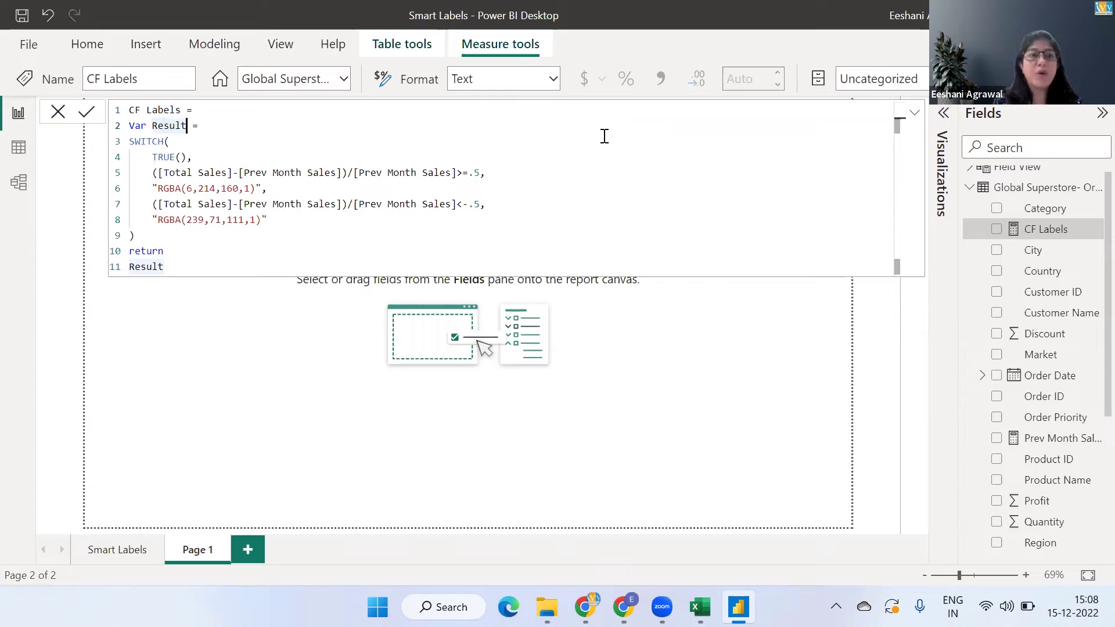
pyautogui.press('Down')
pyautogui.press('Left')
pyautogui.press('Left')
pyautogui.press('Left')
pyautogui.press('Left')
pyautogui.press('Left')
pyautogui.press('Left')
pyautogui.press('Left')
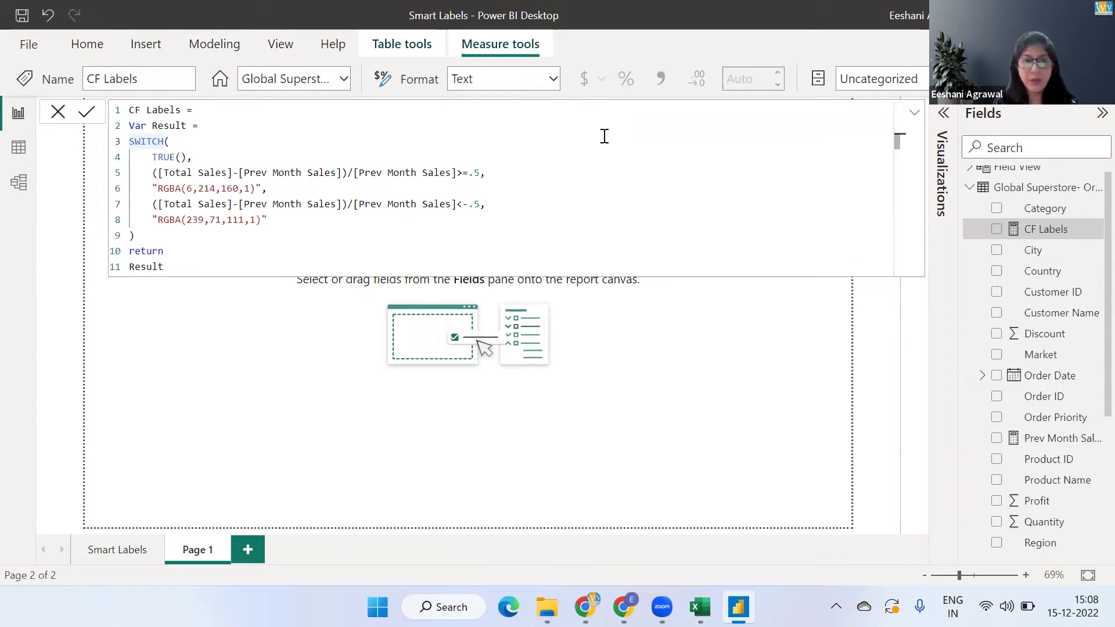
# Examine the TRUE() argument and the sales-change conditions in the CF Labels formula, and collapse the formula view.
pyautogui.click(604, 135)
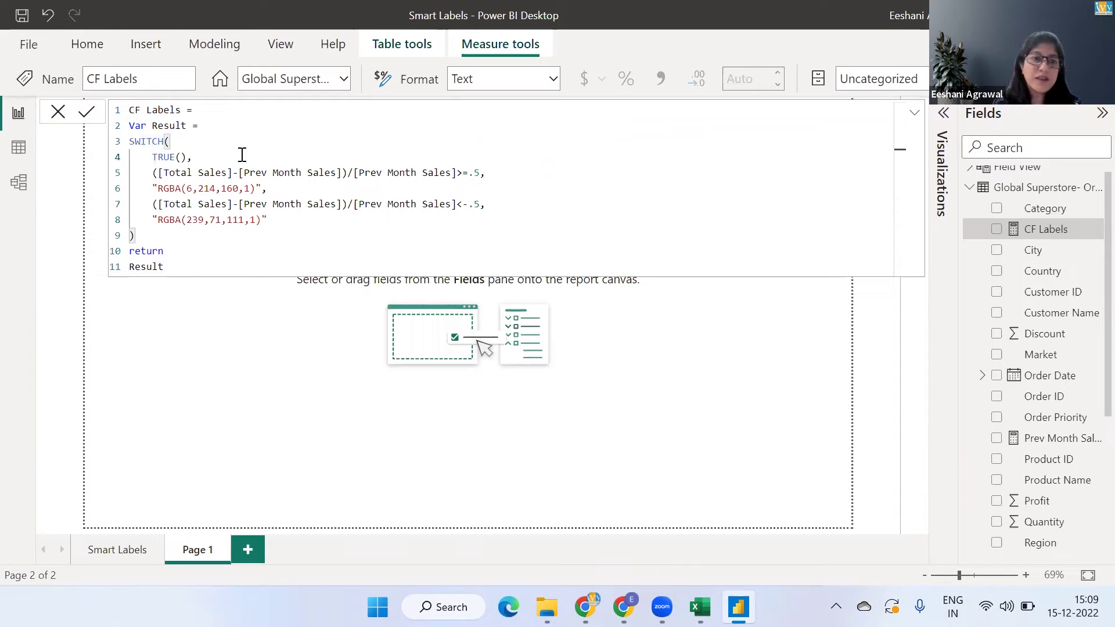
pyautogui.click(170, 157)
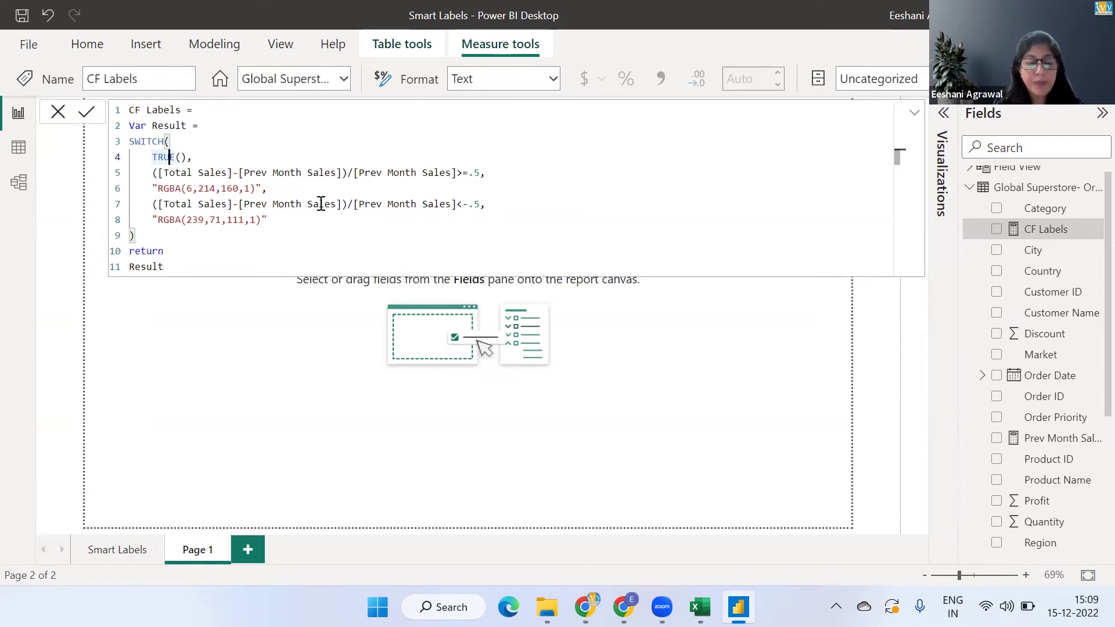
pyautogui.click(153, 204)
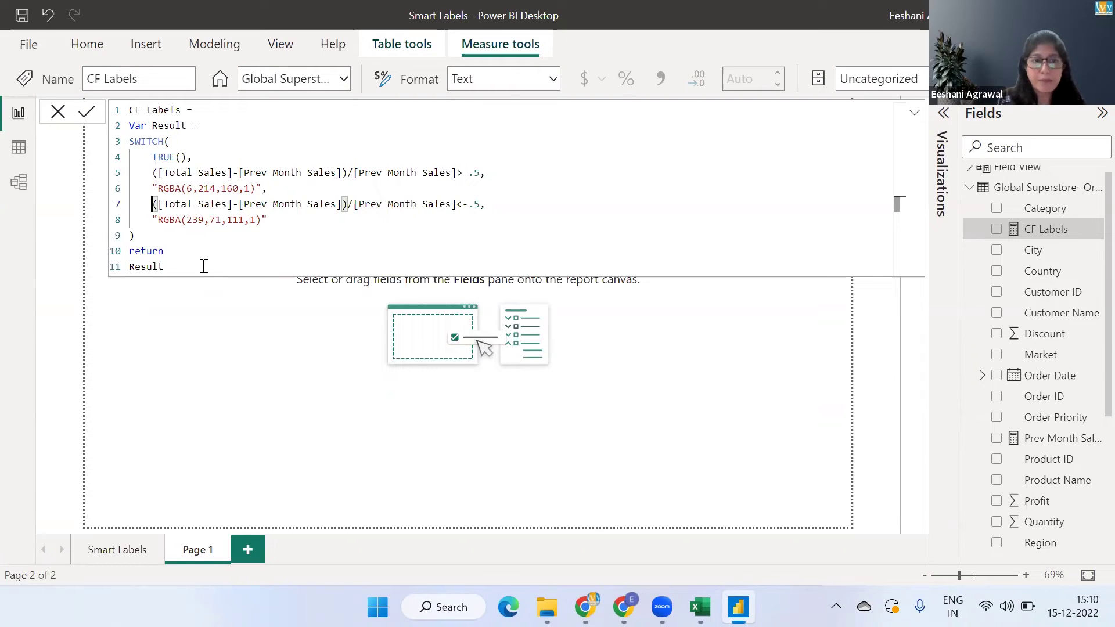
pyautogui.click(913, 113)
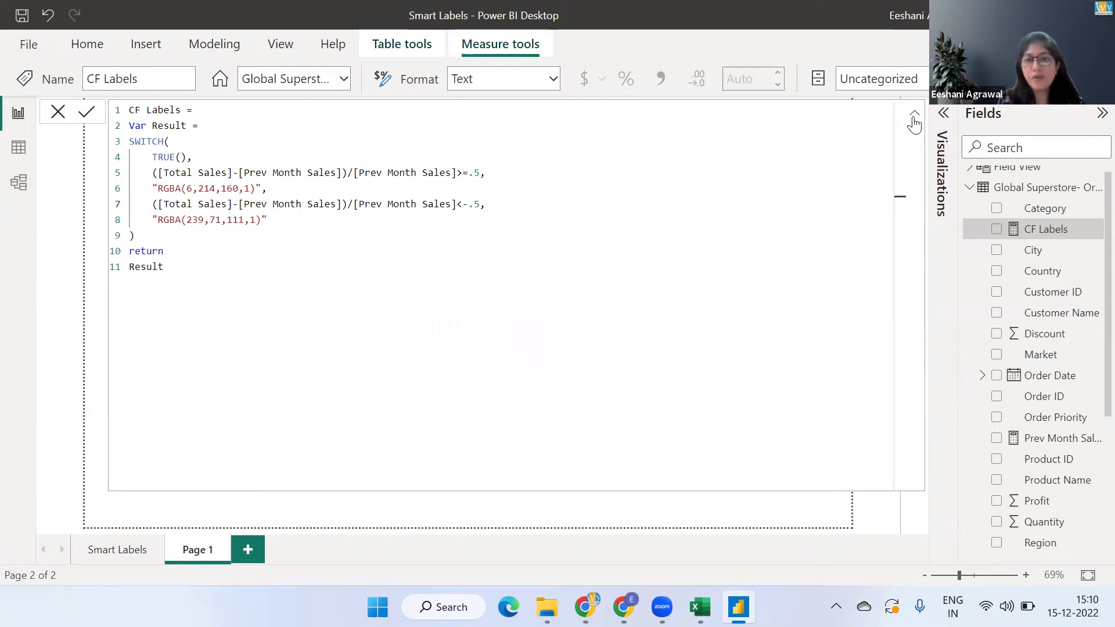
pyautogui.click(914, 116)
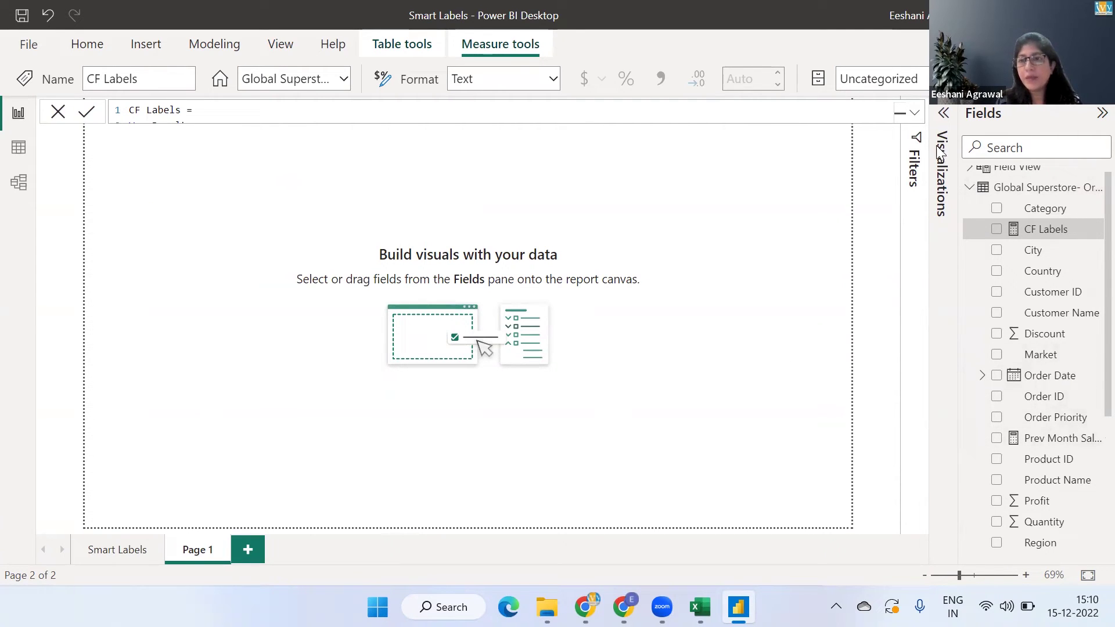
# Add a line chart to the new page with Start of Month on the X-axis and Total Sales on the Y-axis.
pyautogui.click(941, 174)
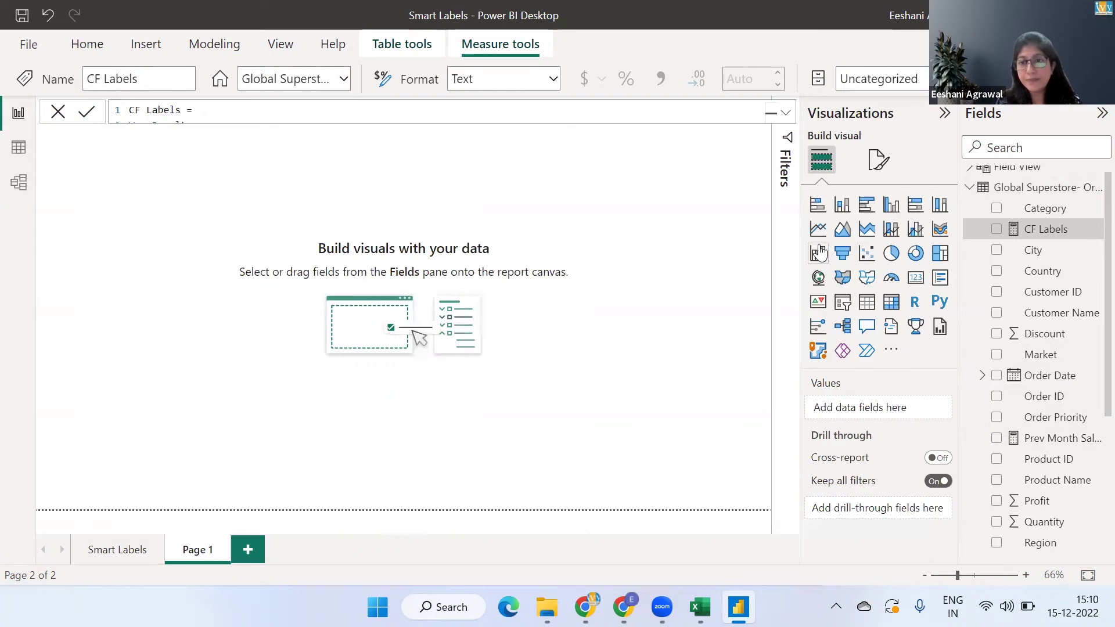
pyautogui.click(818, 229)
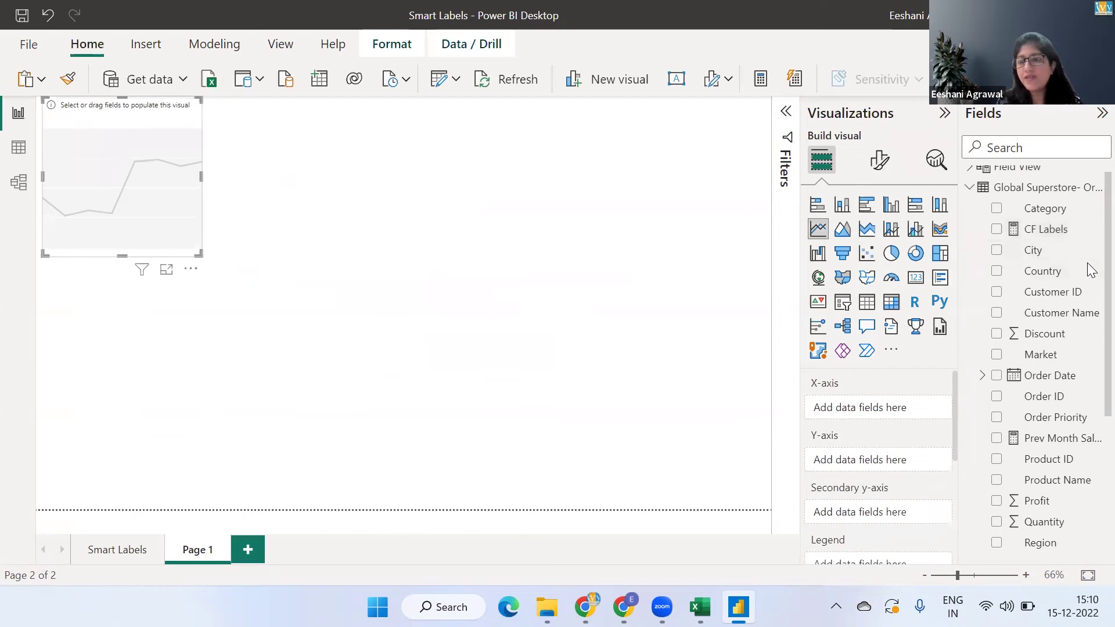
pyautogui.scroll(-4, 1085, 308)
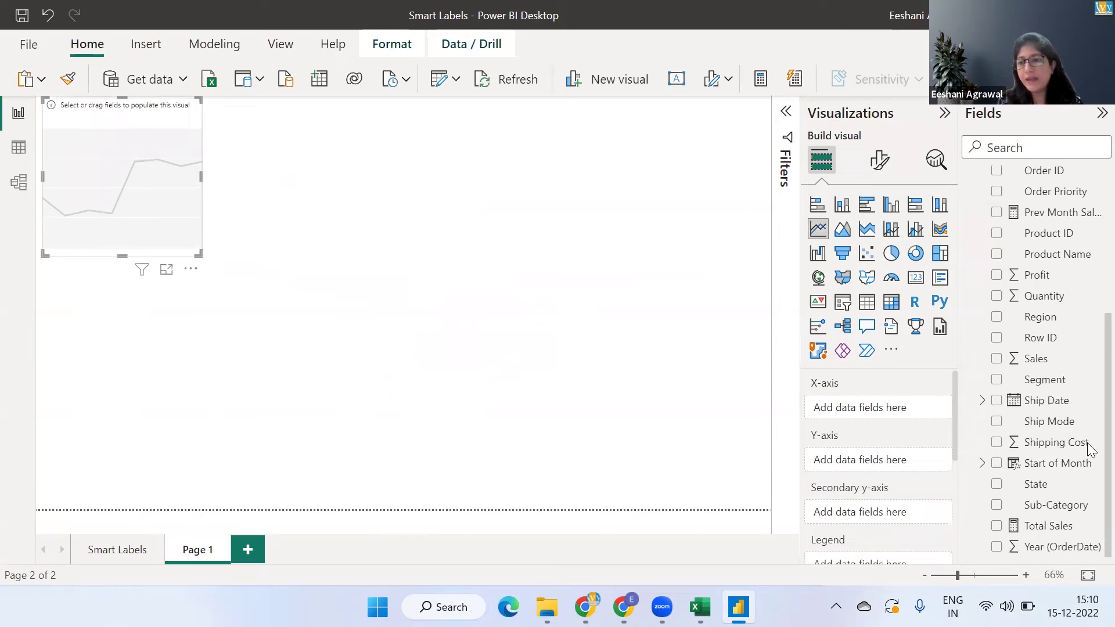
pyautogui.click(997, 463)
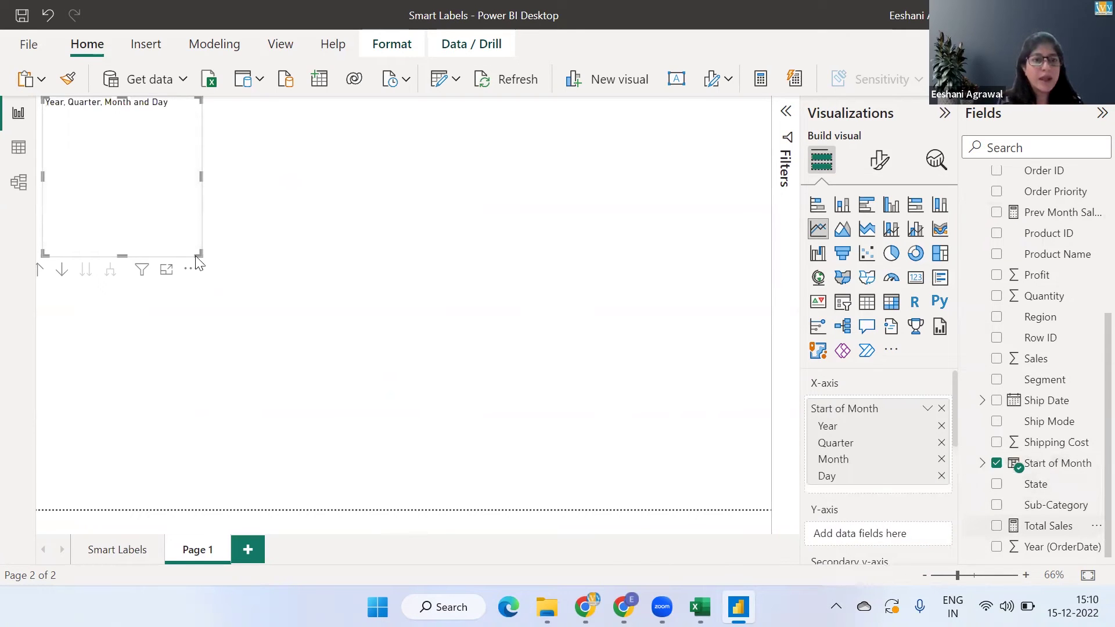
# Enlarge the line chart to the page width and move it lower, using Start of Month instead of Date Hierarchy on the X-axis.
pyautogui.moveTo(197, 262)
pyautogui.mouseDown()
pyautogui.moveTo(418, 288)
pyautogui.moveTo(755, 354)
pyautogui.mouseUp()
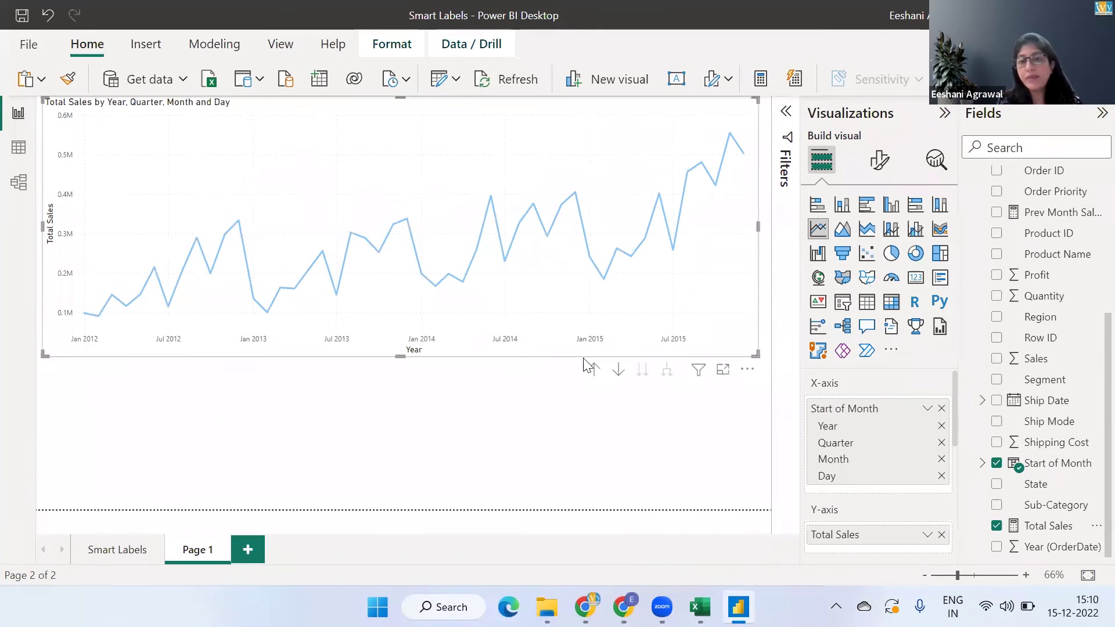
pyautogui.moveTo(416, 123); pyautogui.dragTo(424, 224)
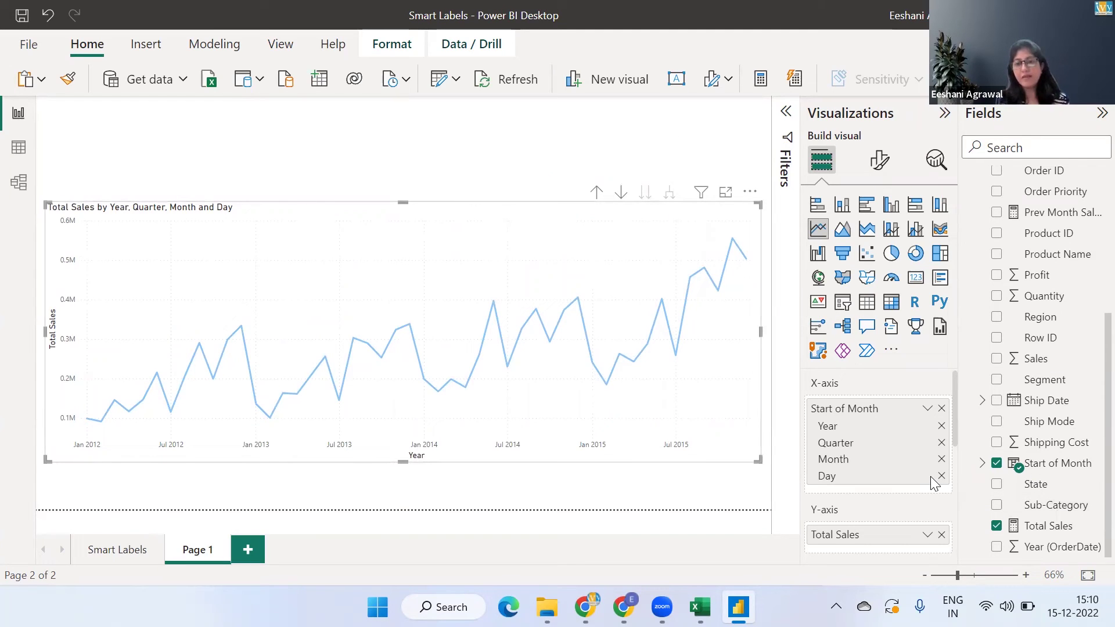
pyautogui.click(928, 408)
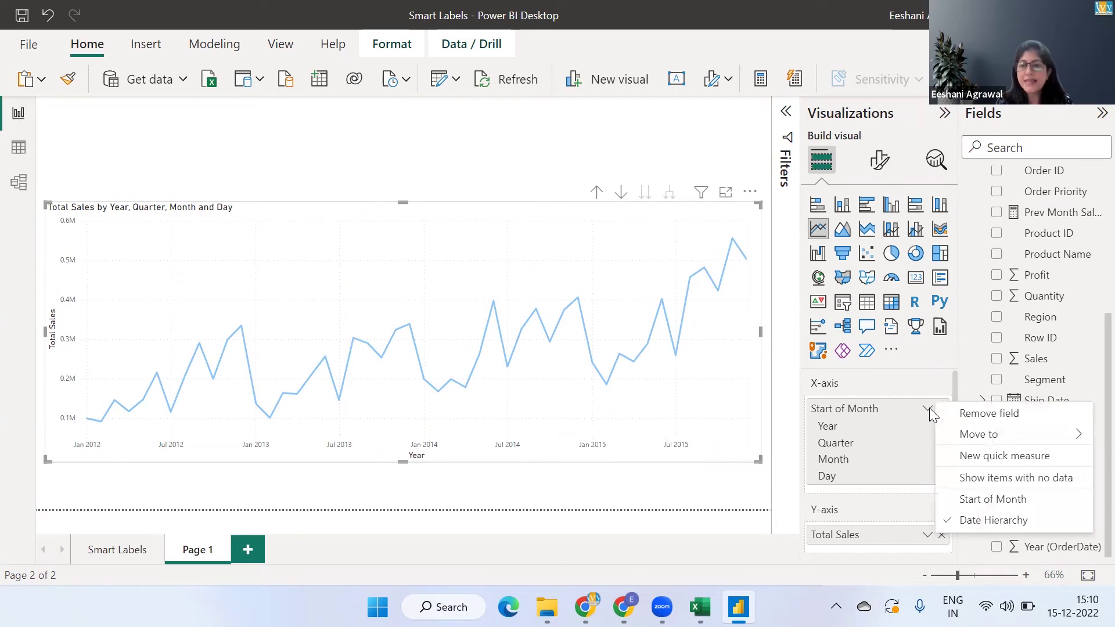
pyautogui.click(987, 500)
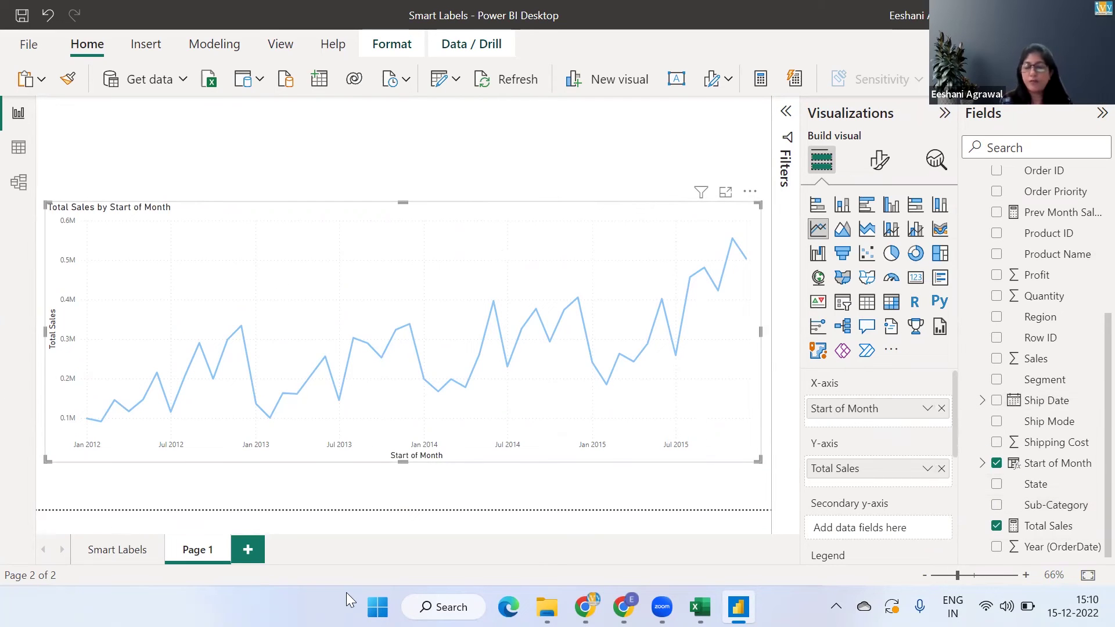
# Turn on data labels for the line chart and open the formatting options for their values.
pyautogui.click(878, 162)
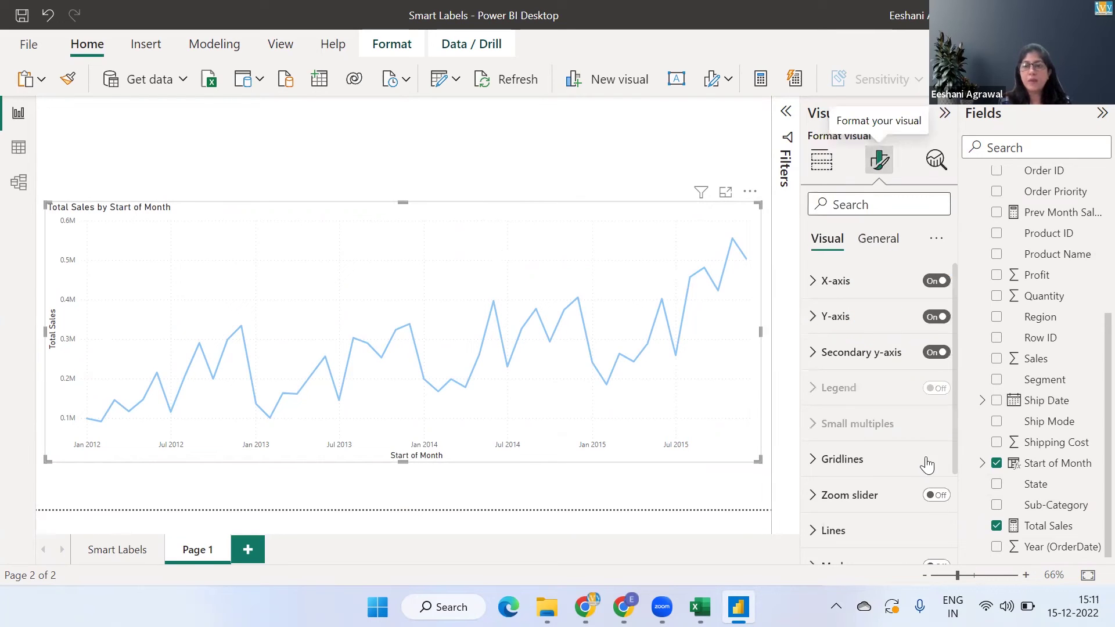
pyautogui.moveTo(956, 395); pyautogui.dragTo(962, 506)
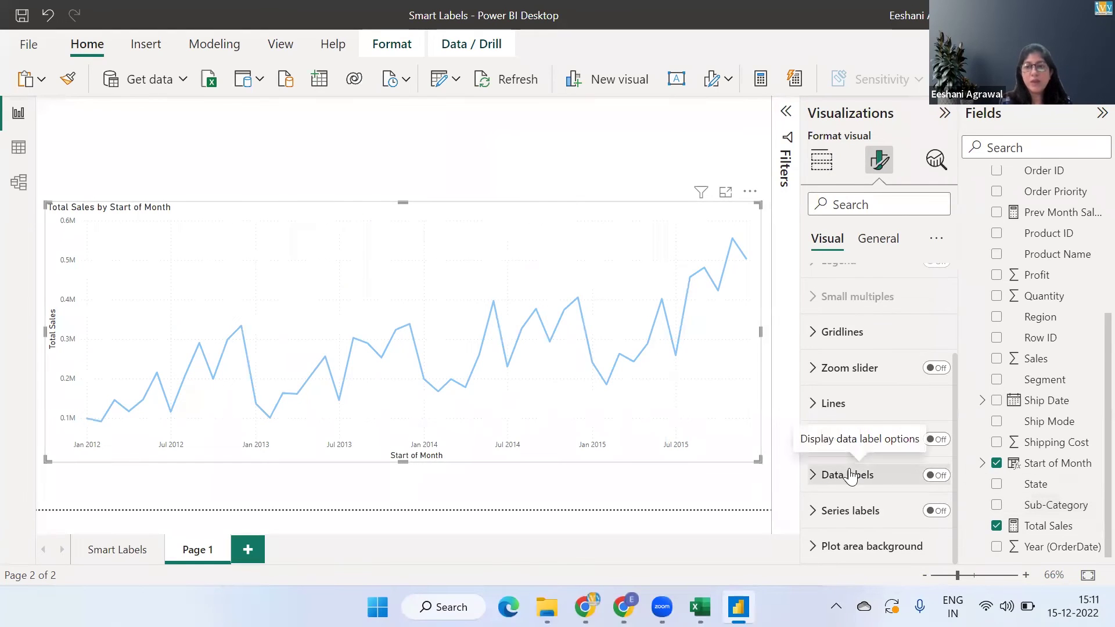
pyautogui.click(937, 476)
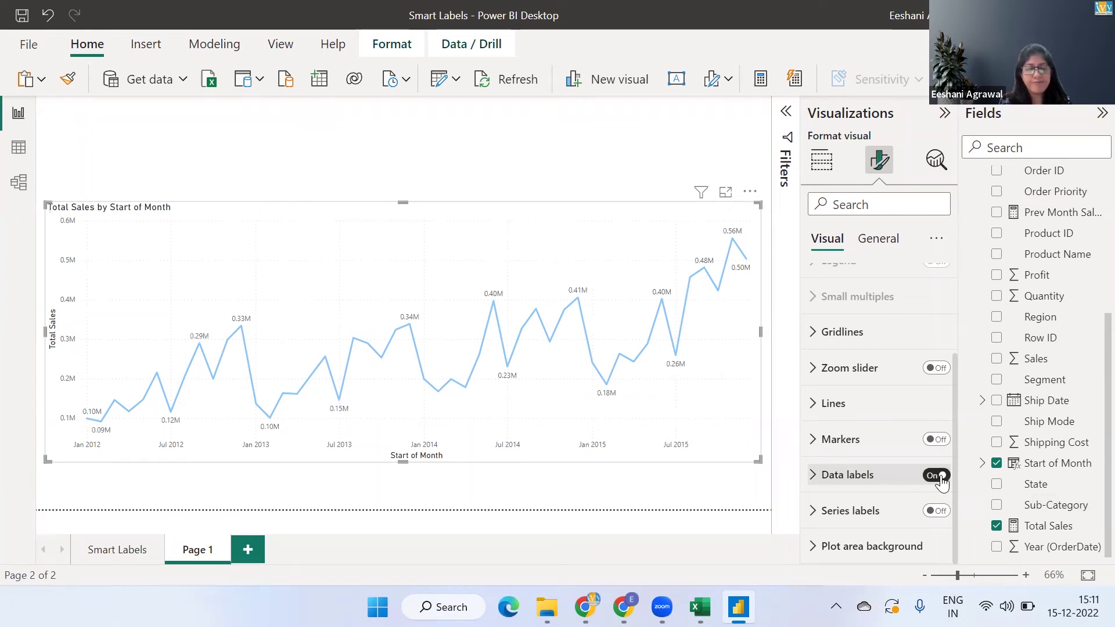
pyautogui.click(814, 476)
pyautogui.moveTo(954, 398); pyautogui.dragTo(954, 532)
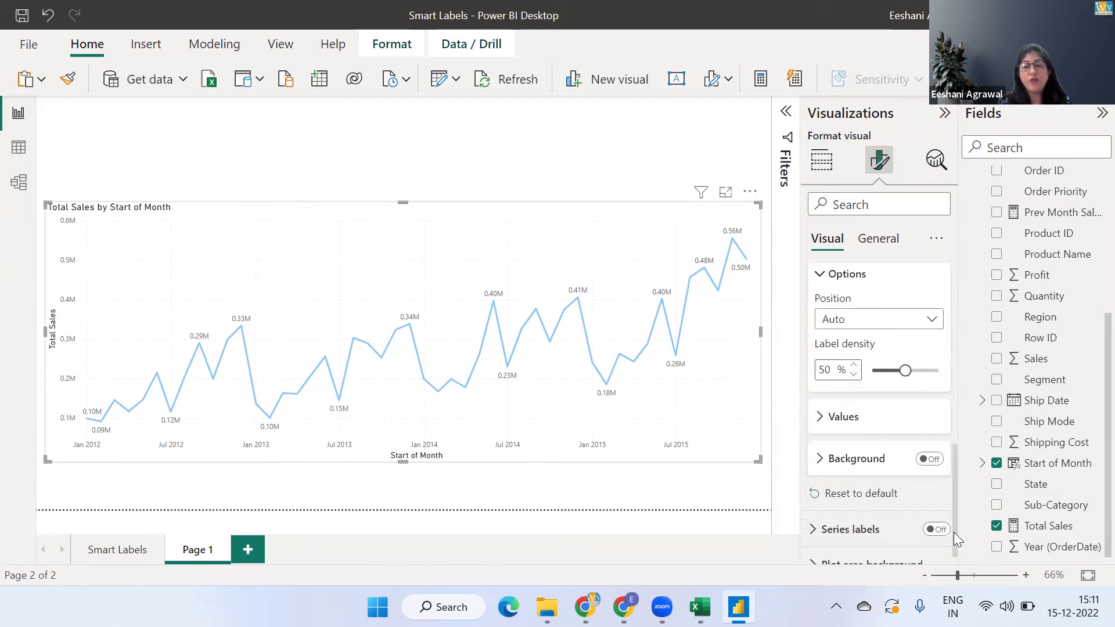
pyautogui.click(824, 422)
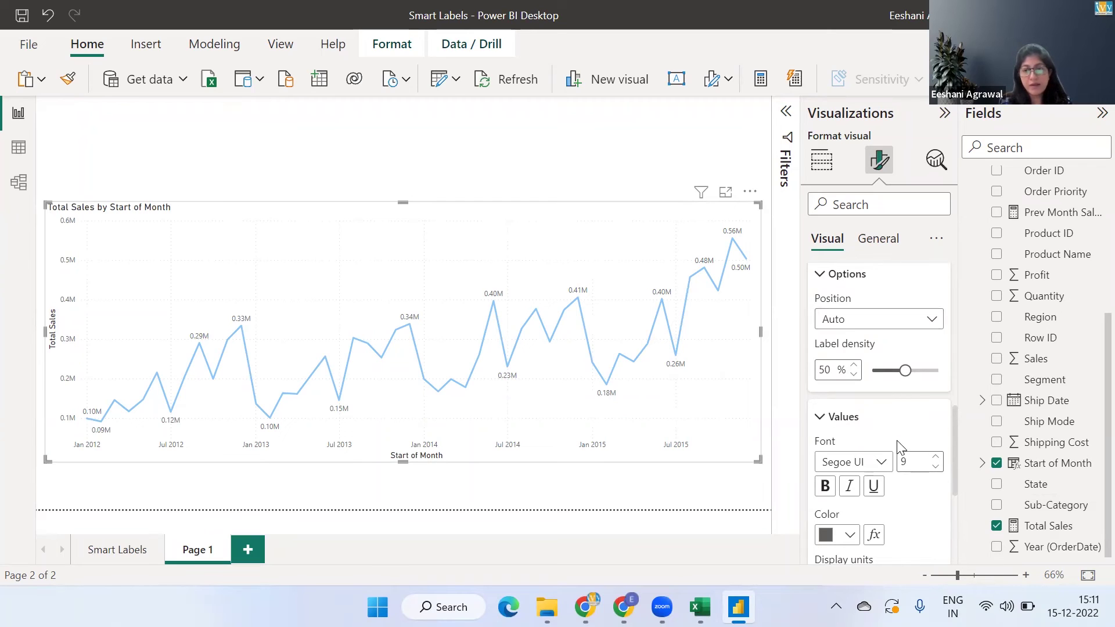
# Try a light blue color on the line chart's data labels and set them back to dark gray.
pyautogui.click(849, 534)
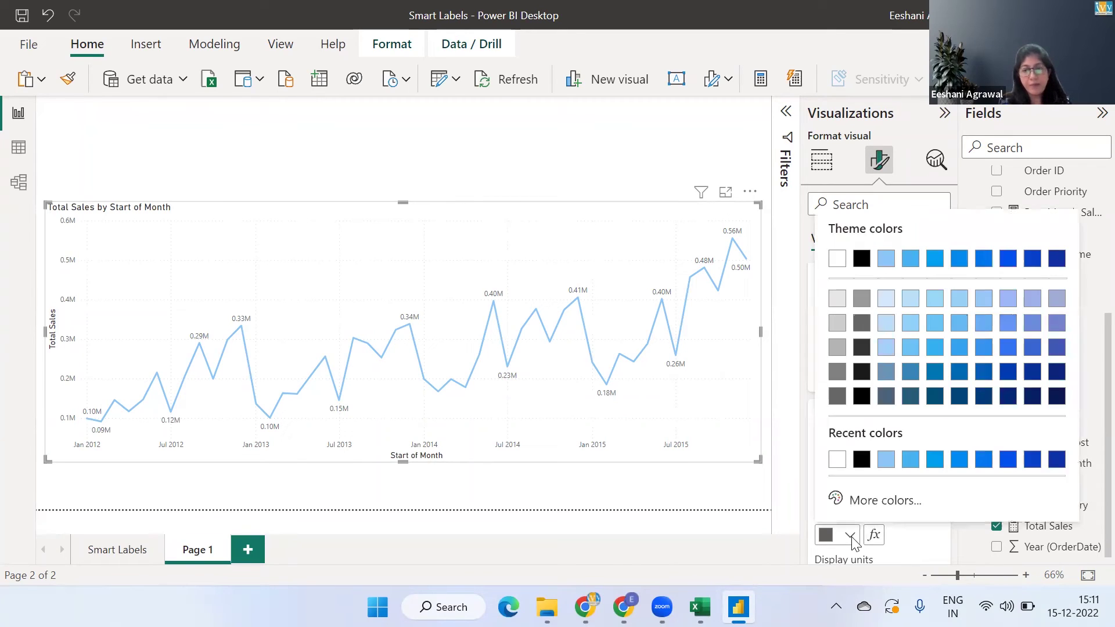
pyautogui.click(958, 299)
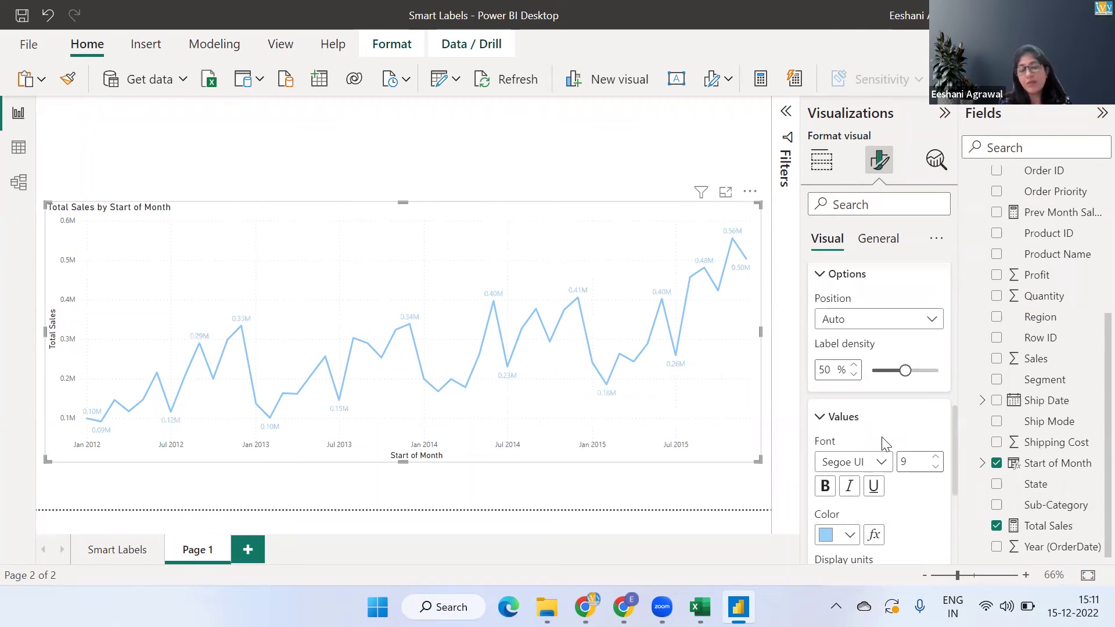
pyautogui.click(848, 537)
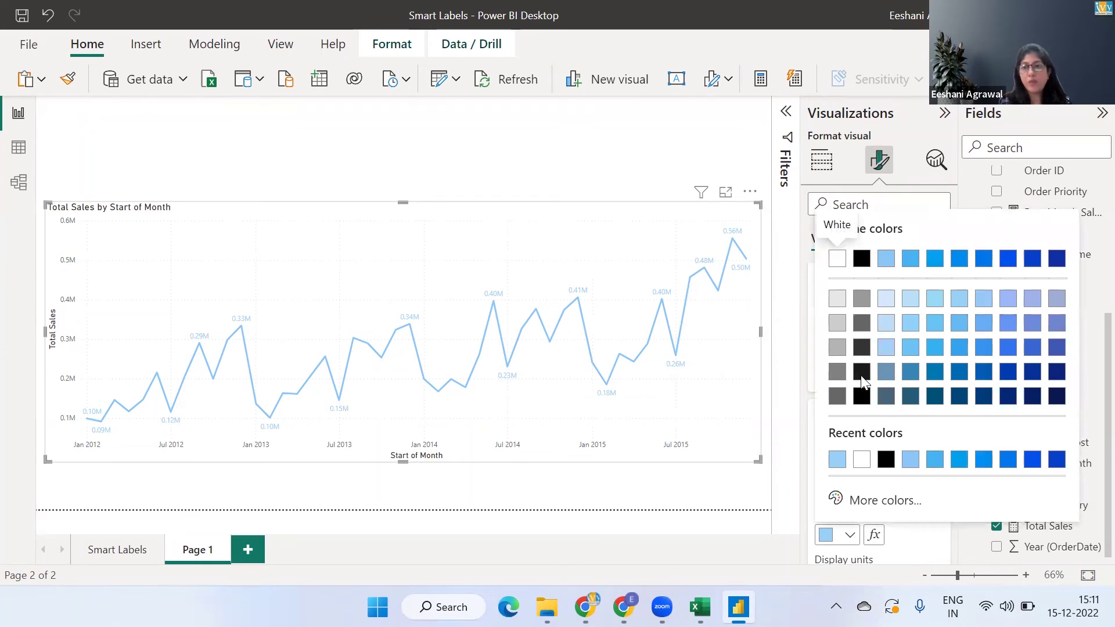
pyautogui.click(861, 323)
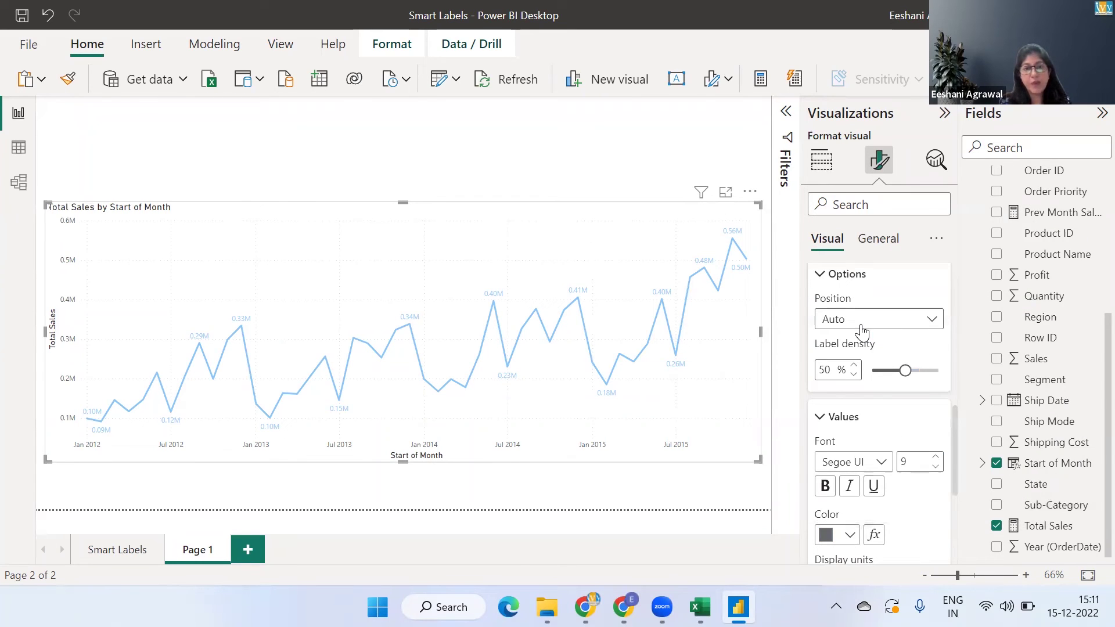
# Apply conditional formatting to the data label color, using the Field value format style based on the CF Labels measure.
pyautogui.click(875, 537)
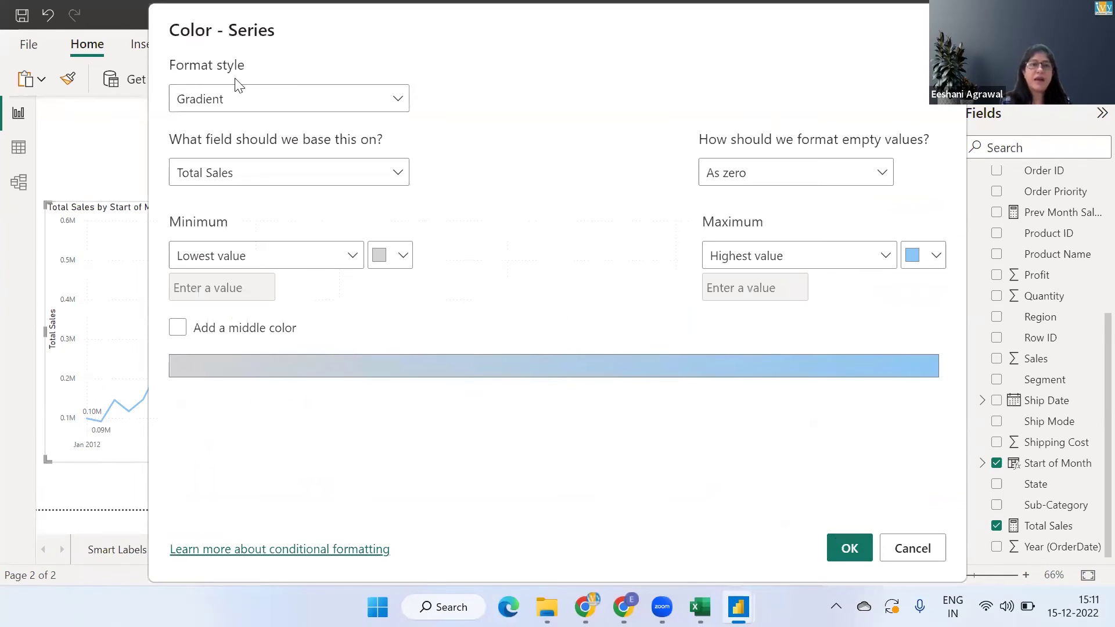
pyautogui.click(224, 111)
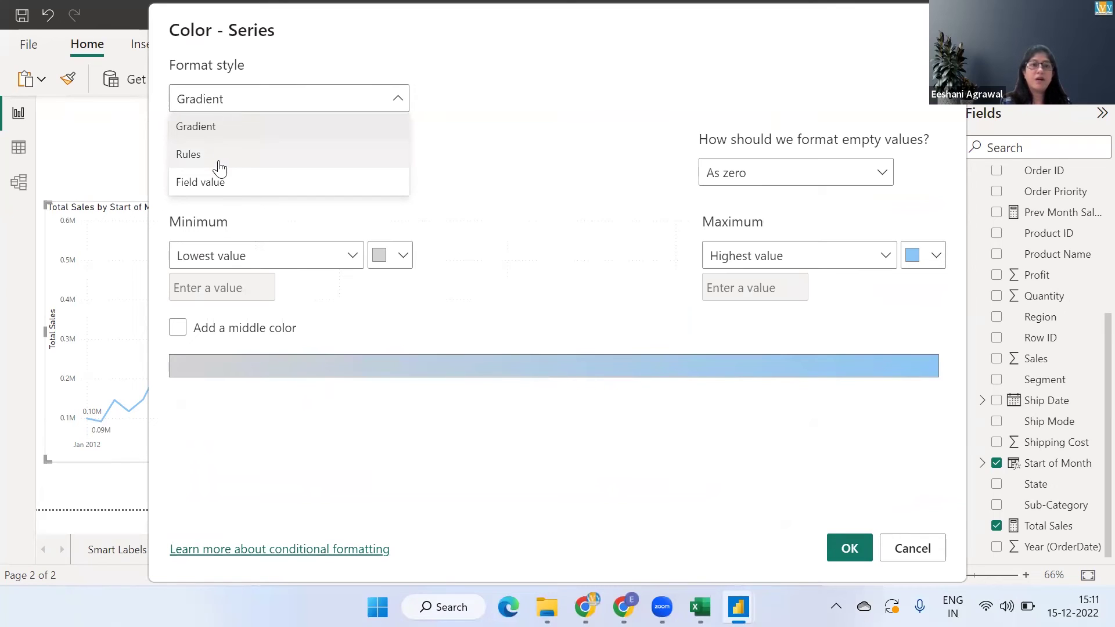
pyautogui.click(221, 184)
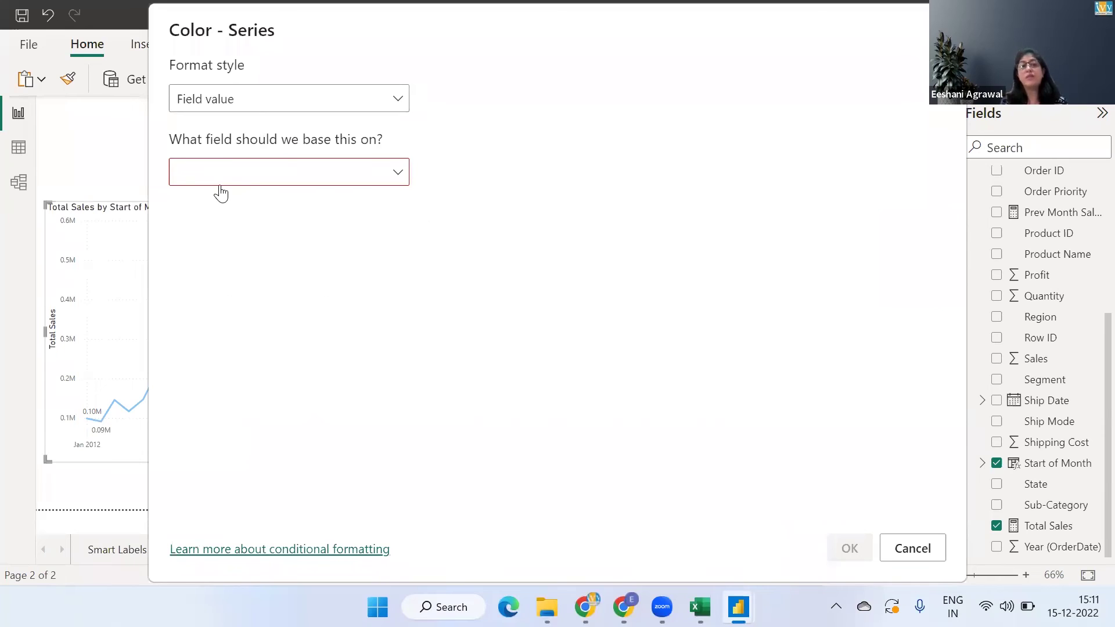
pyautogui.click(222, 177)
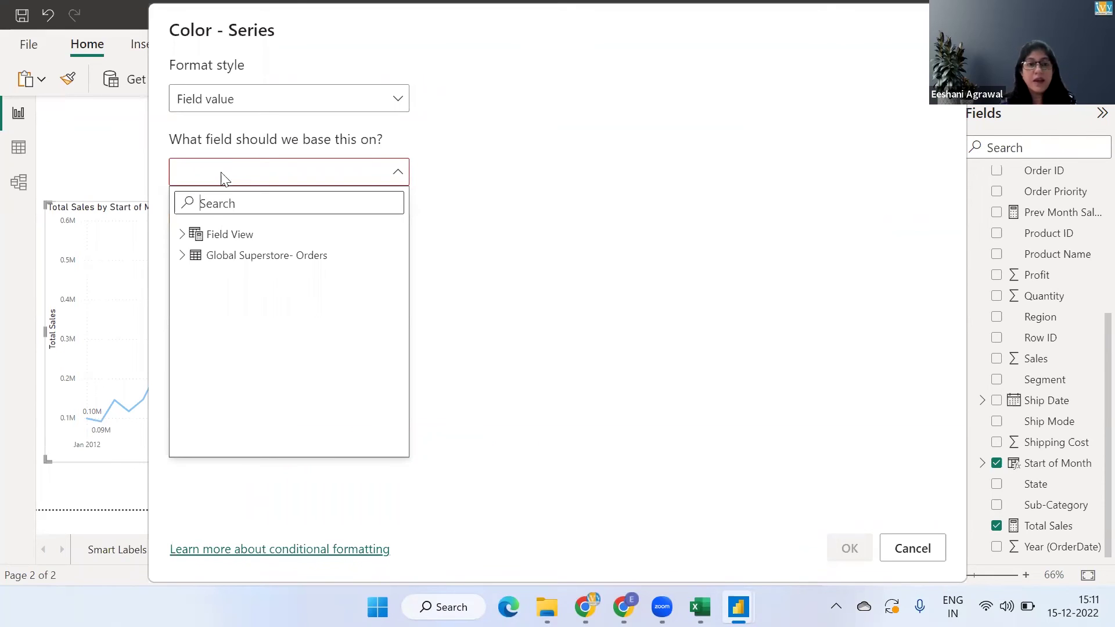
pyautogui.click(182, 256)
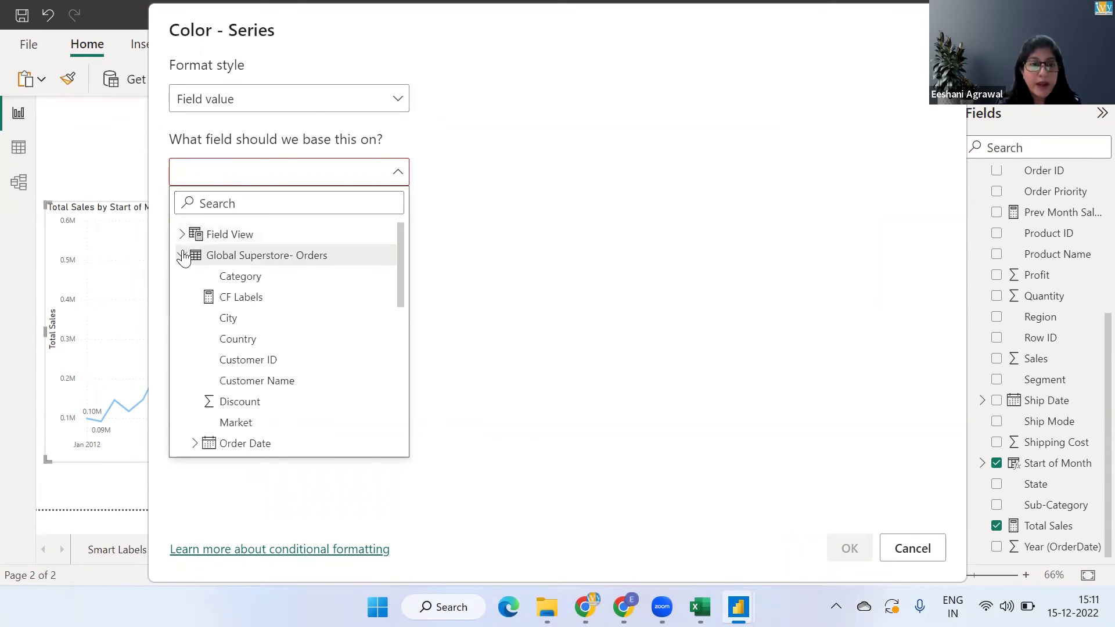
pyautogui.click(239, 296)
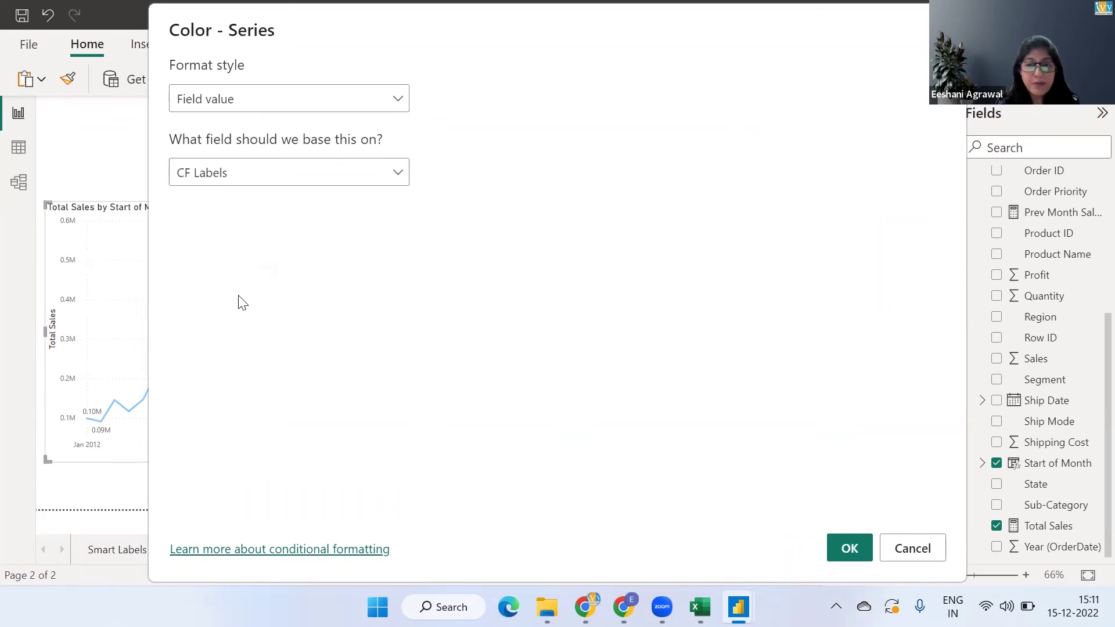
pyautogui.click(847, 548)
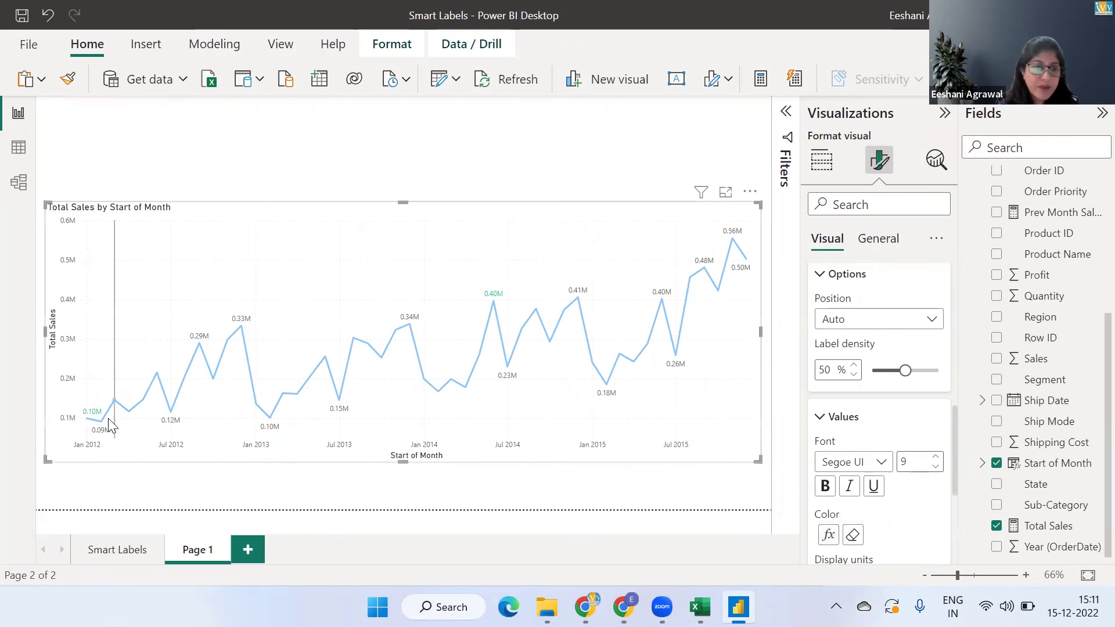
pyautogui.moveTo(100, 418)
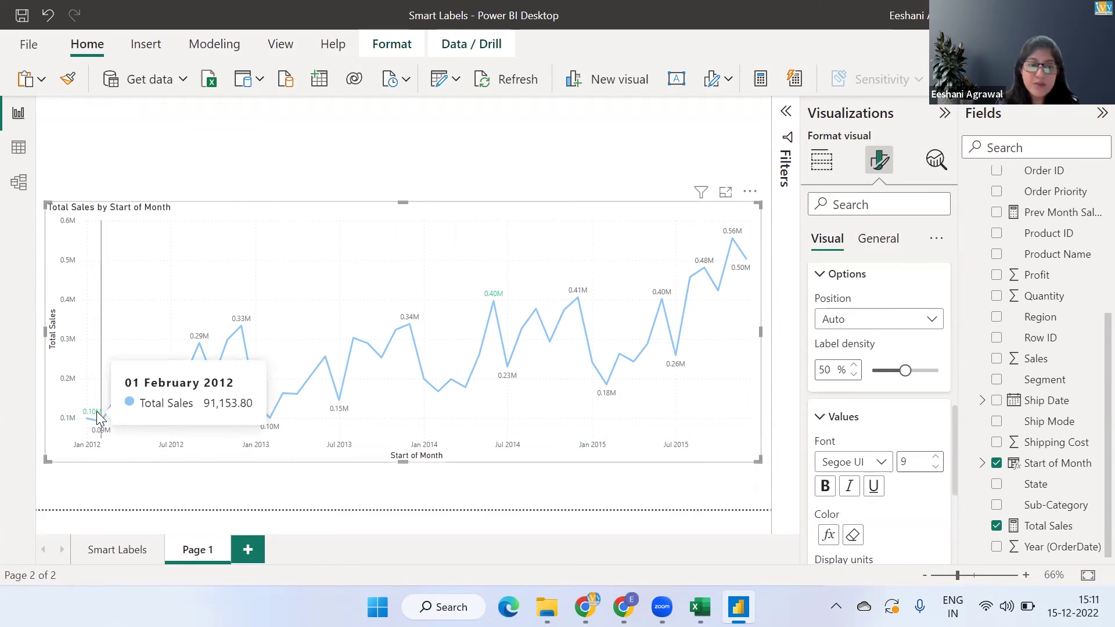
pyautogui.moveTo(495, 296)
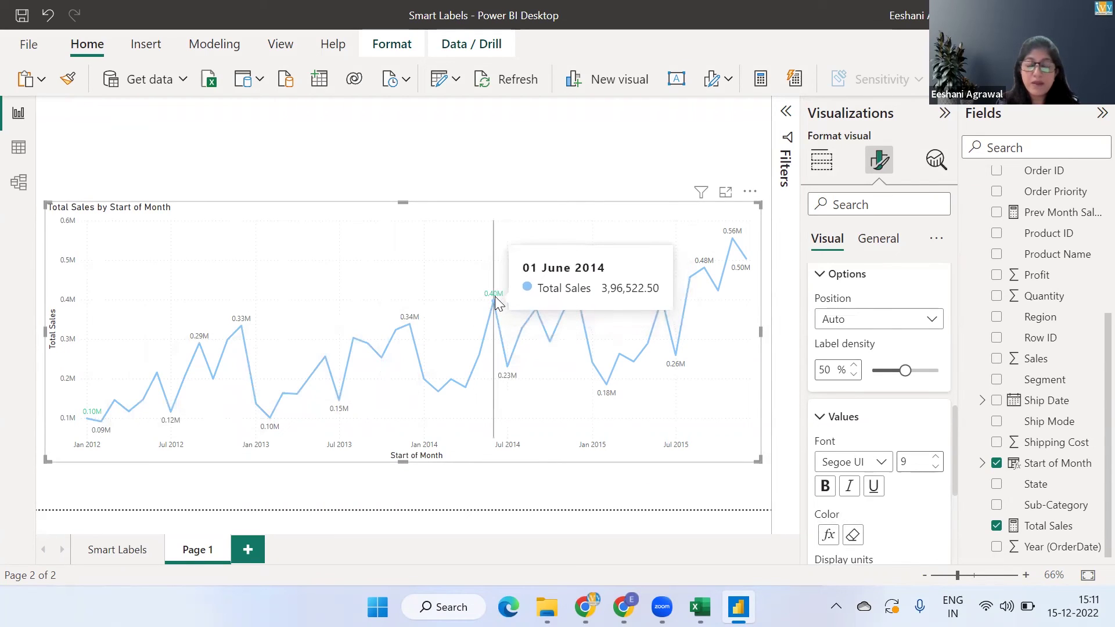
# Add a slicer for the Region field to the page as a separate visual.
pyautogui.click(440, 160)
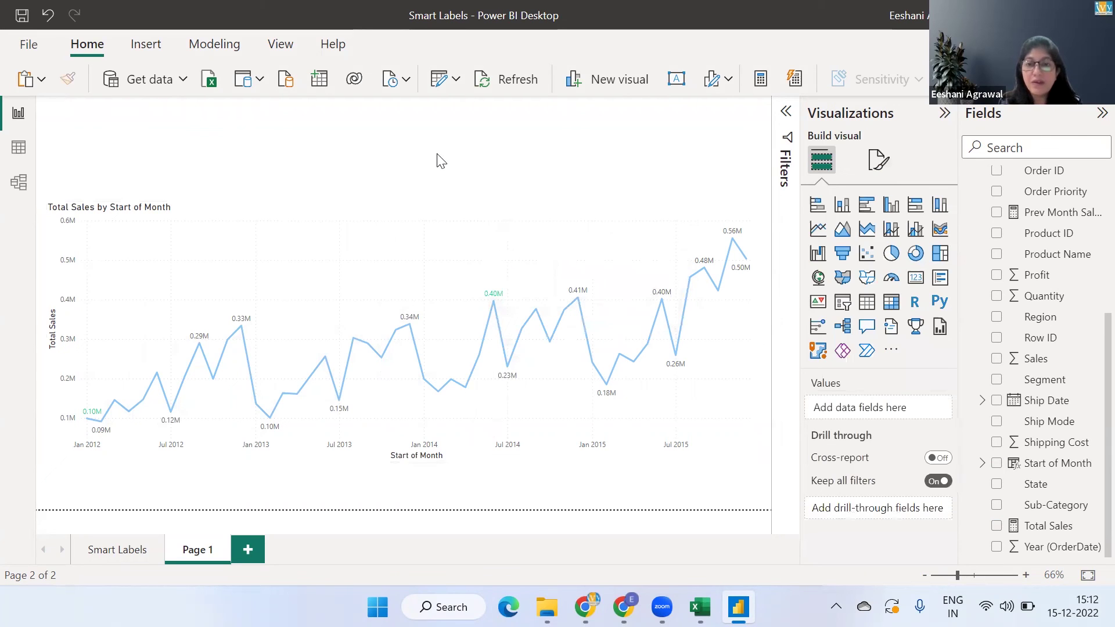
pyautogui.click(841, 305)
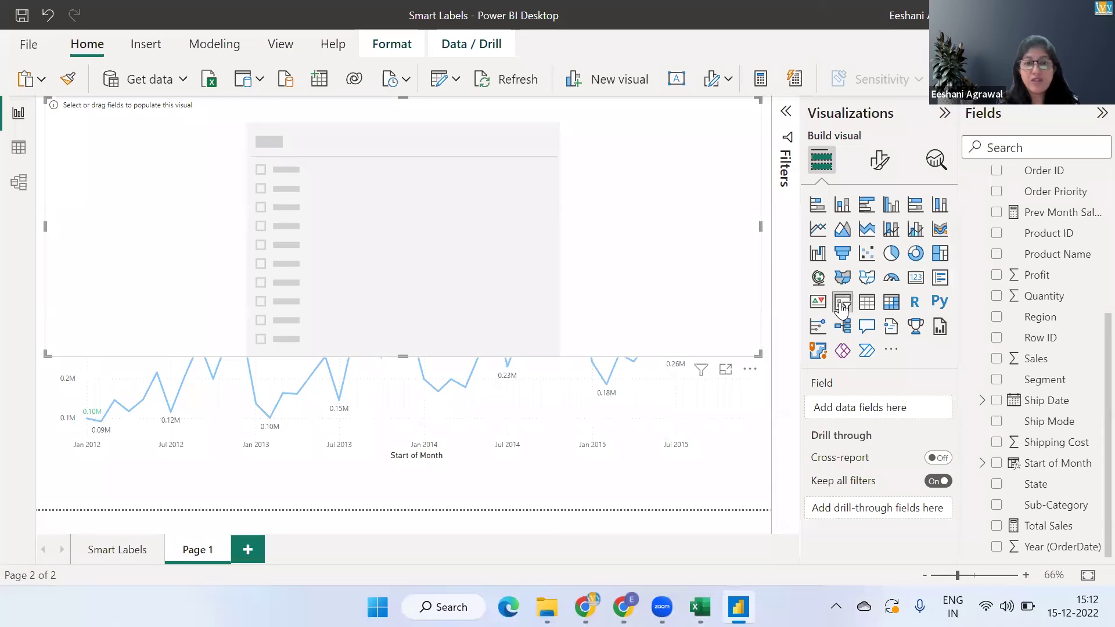
pyautogui.click(996, 318)
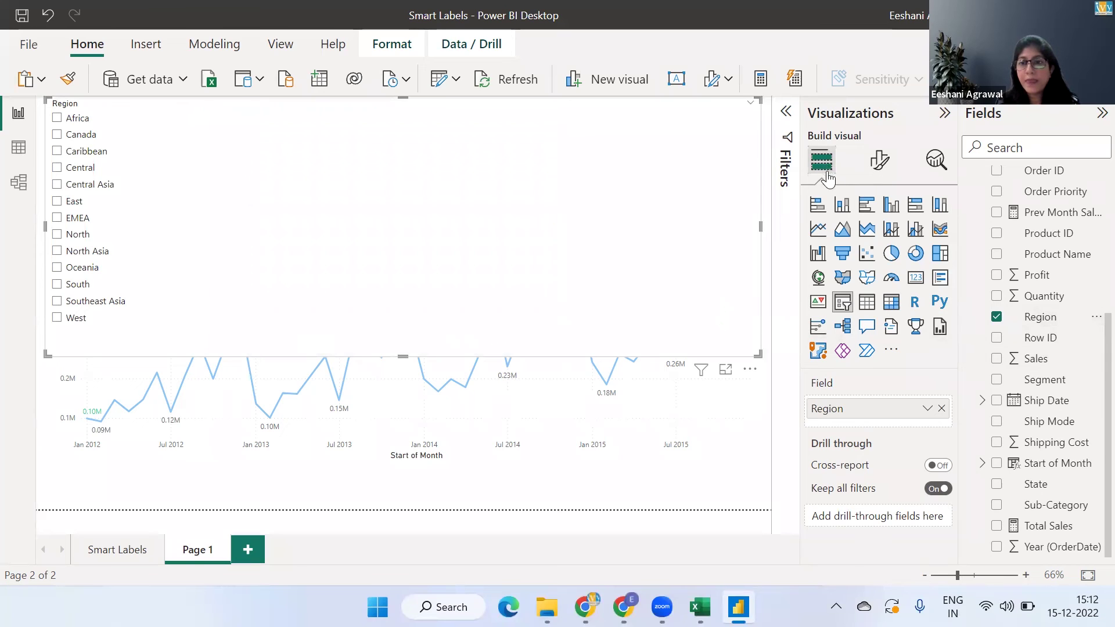
# Set the Region slicer's style to Tile and reduce its height so it fits above the line chart.
pyautogui.click(879, 170)
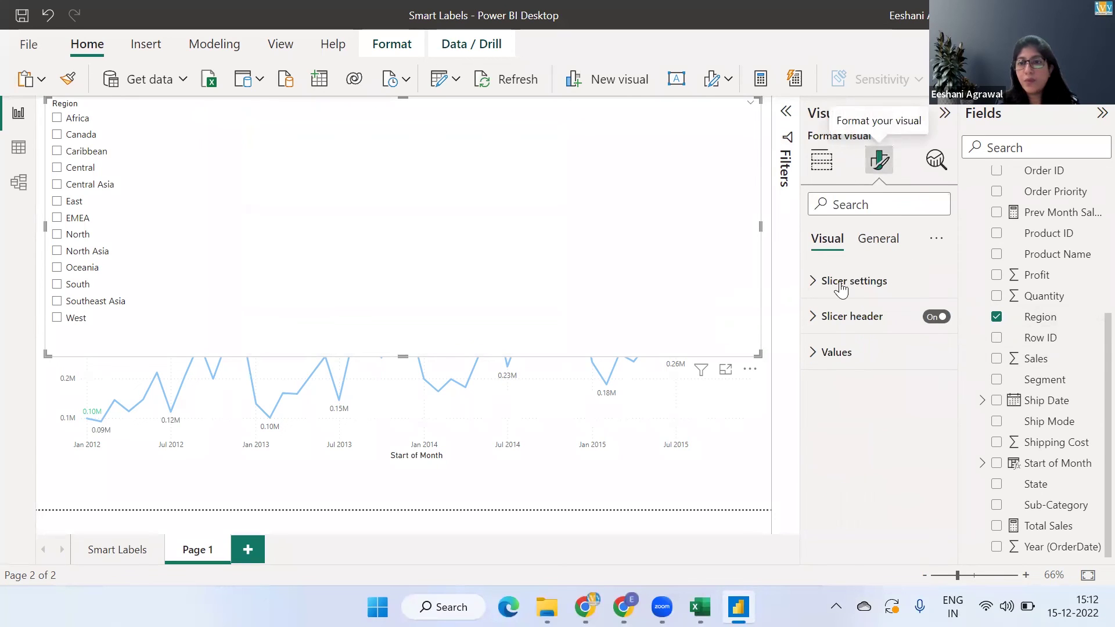
pyautogui.click(816, 281)
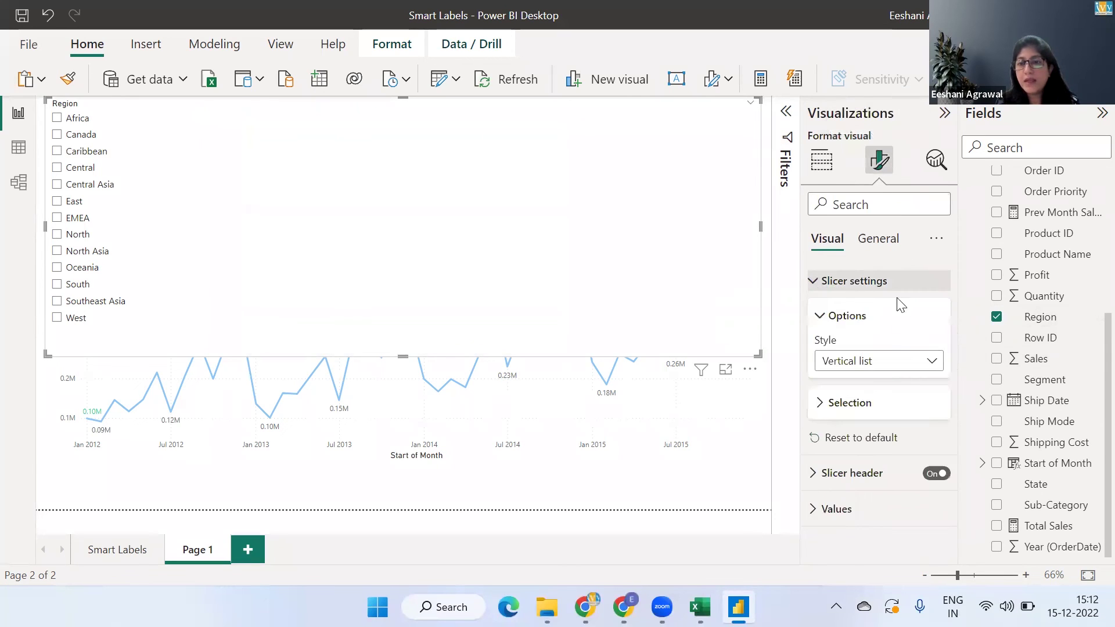
pyautogui.click(910, 366)
pyautogui.press('Escape')
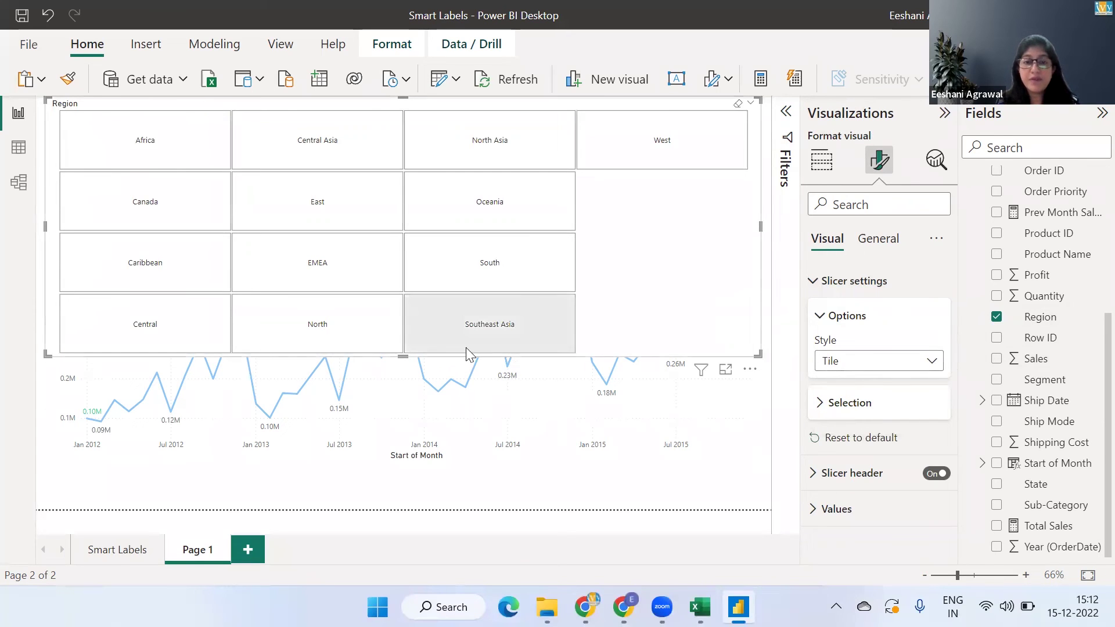
pyautogui.moveTo(402, 352); pyautogui.dragTo(403, 190)
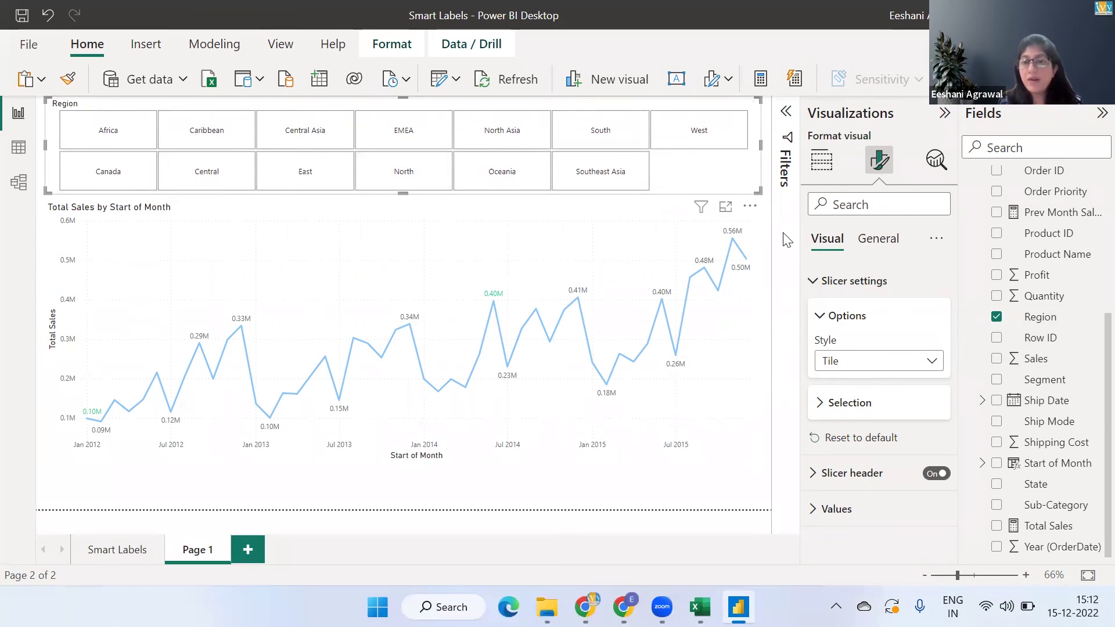
# Check the label colors by filtering the line chart to the East region and switching to North Asia.
pyautogui.click(326, 177)
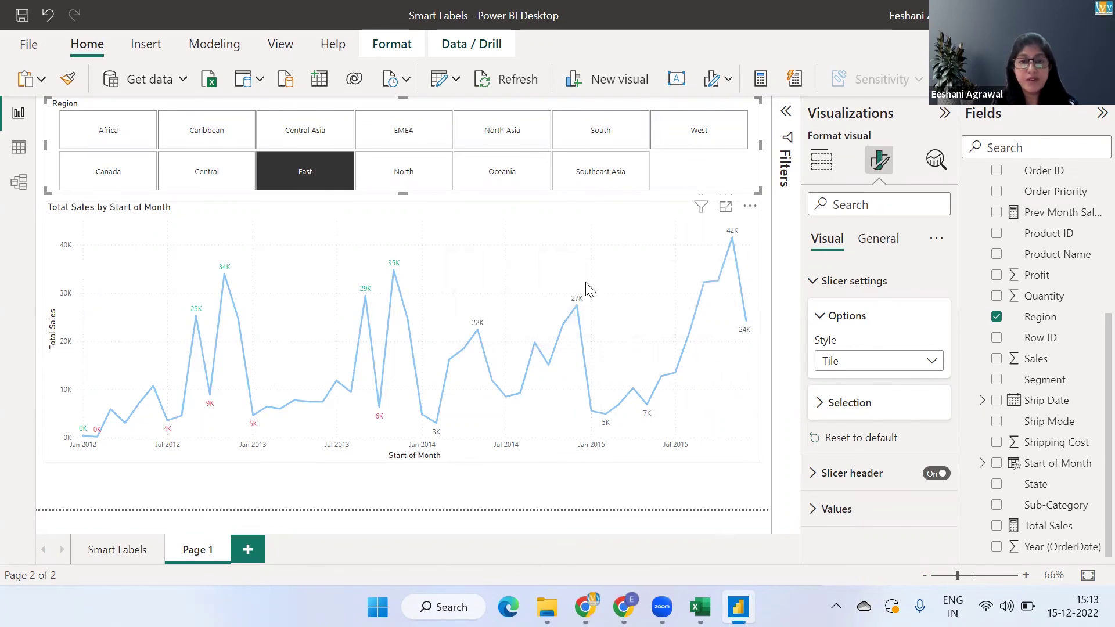
pyautogui.click(471, 129)
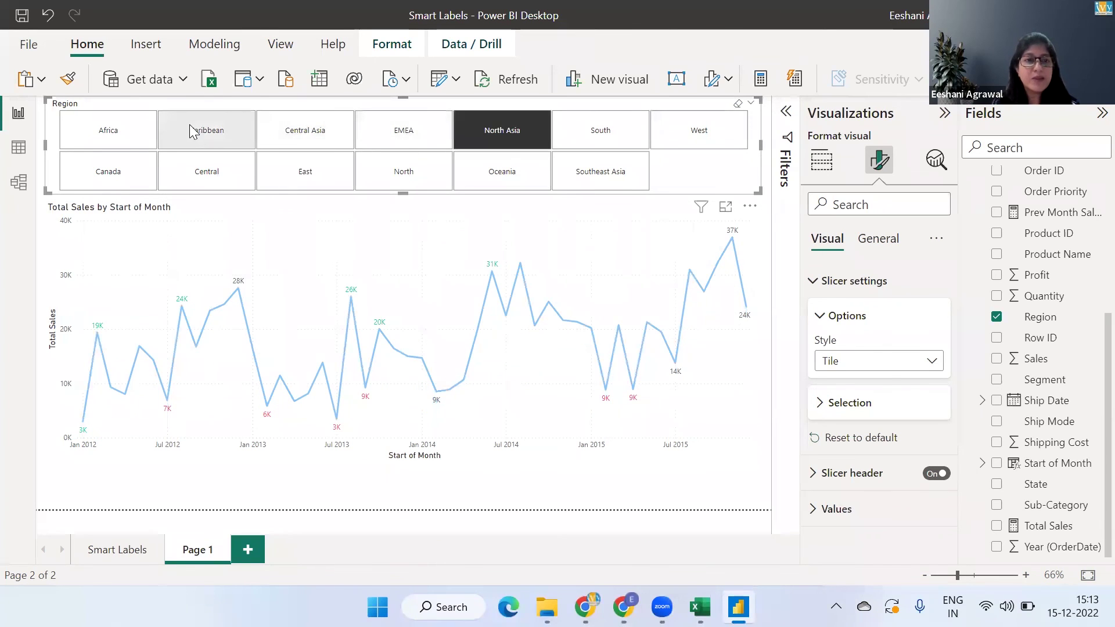